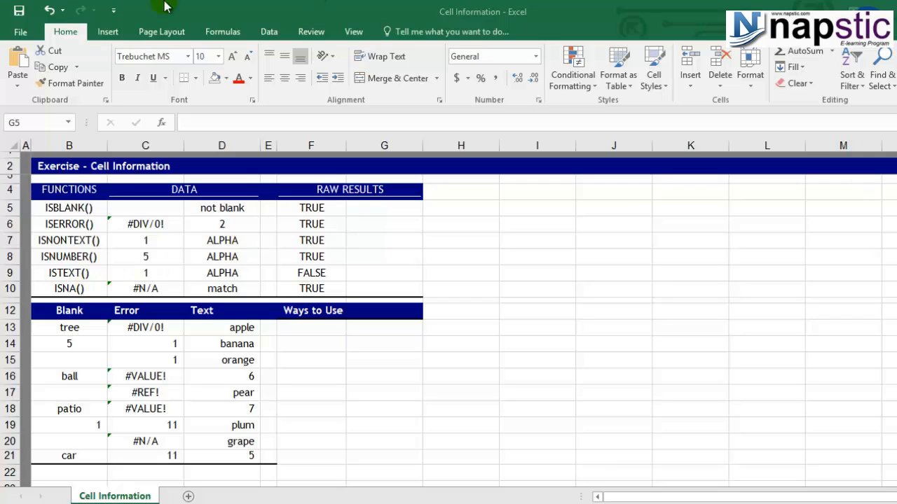
# Step: Clear the existing raw results from cells F5:F10
pyautogui.moveTo(103, 204); pyautogui.dragTo(63, 289)
pyautogui.moveTo(308, 208); pyautogui.dragTo(309, 289)
pyautogui.press('Delete')
# Step: Enter =ISBLANK(C5) in cell F5 and check the formula against its source cell C5
pyautogui.click(307, 210)
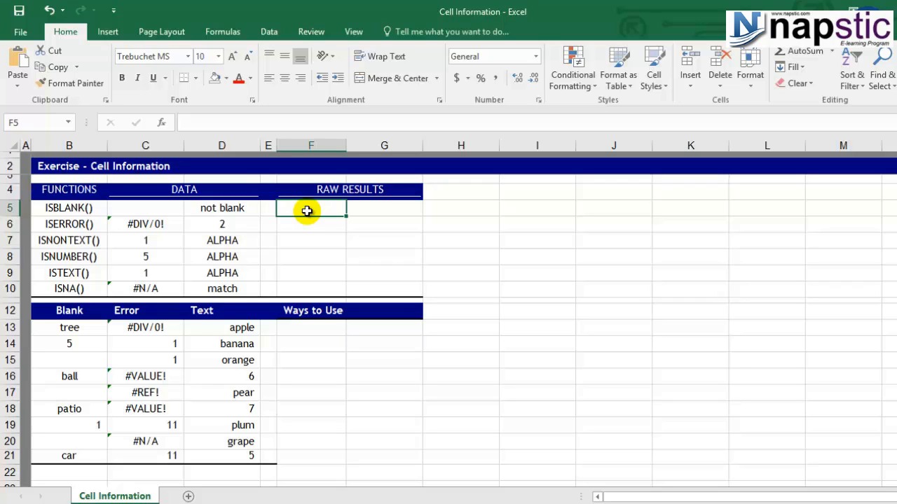
pyautogui.write('=')
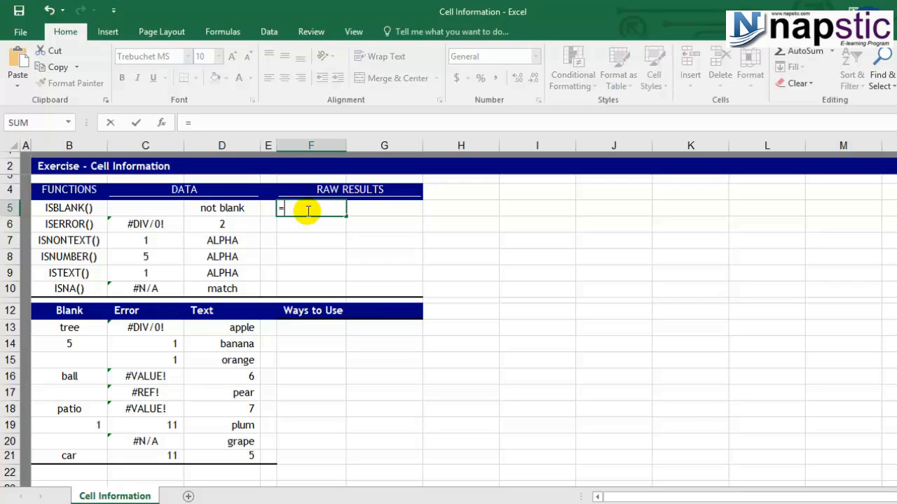
pyautogui.write('is')
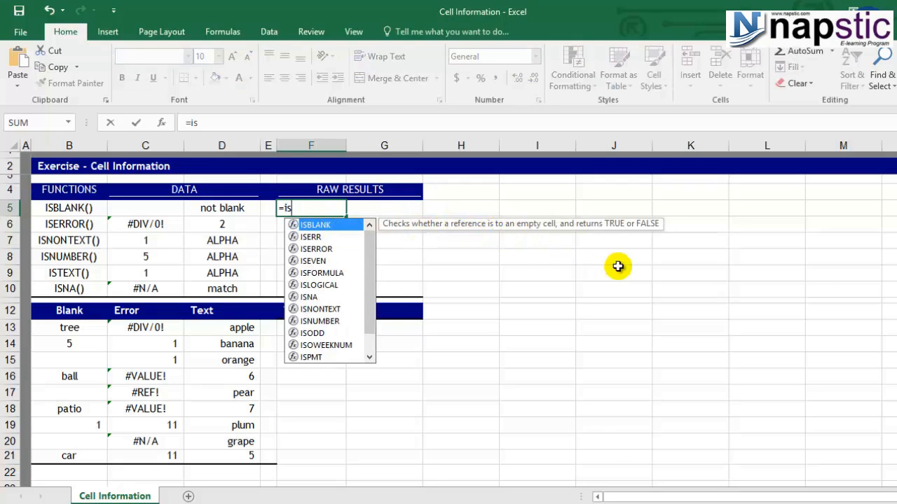
pyautogui.doubleClick(350, 226)
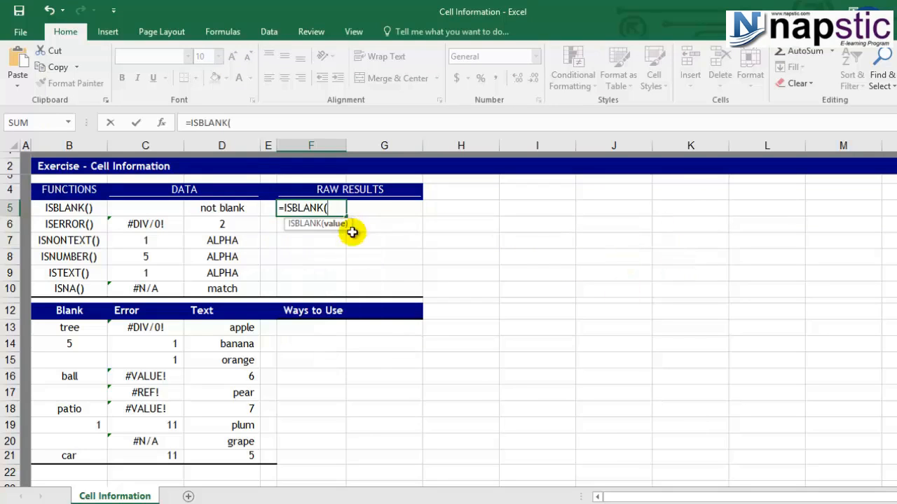
pyautogui.click(147, 212)
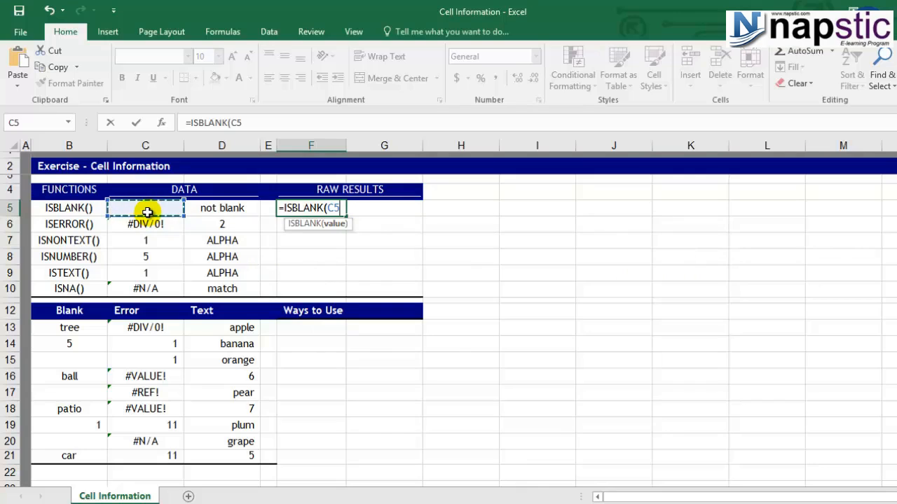
pyautogui.write(')')
pyautogui.press('Return')
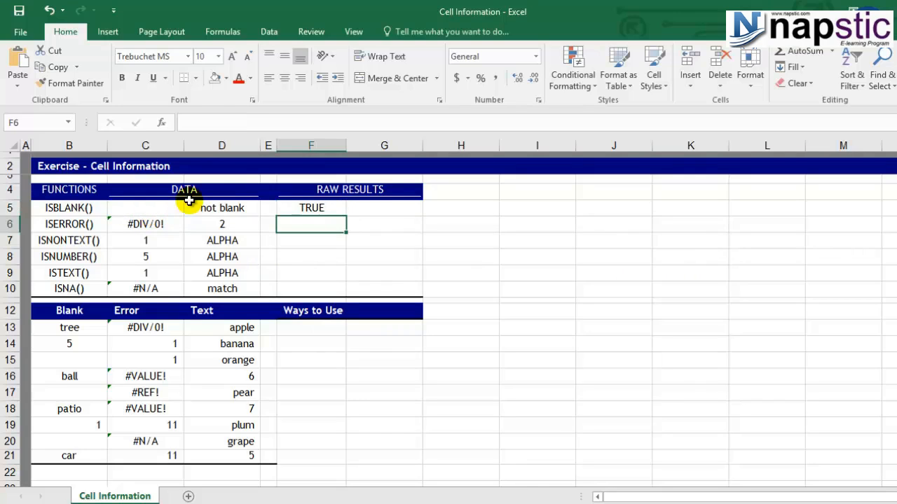
pyautogui.click(333, 208)
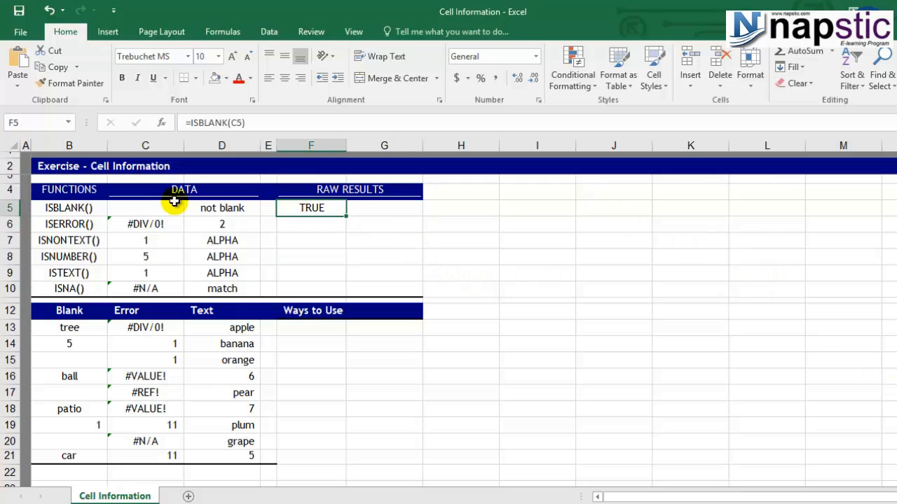
pyautogui.click(151, 203)
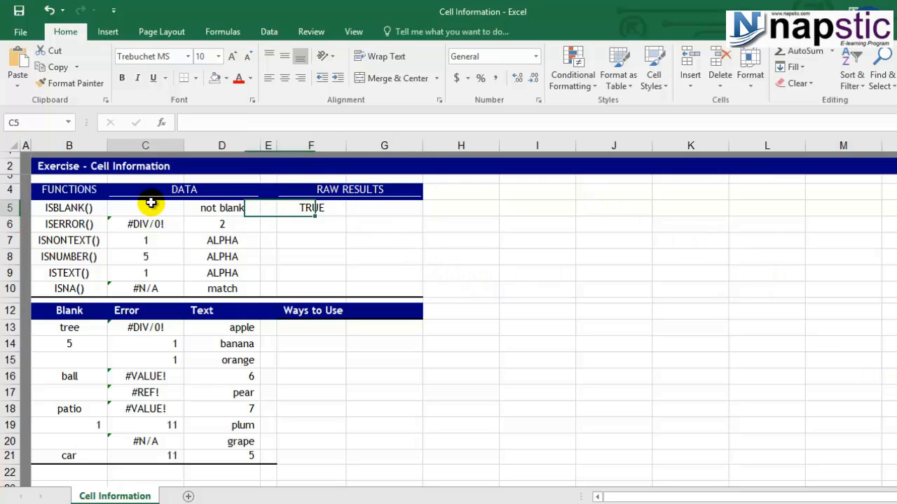
pyautogui.click(324, 215)
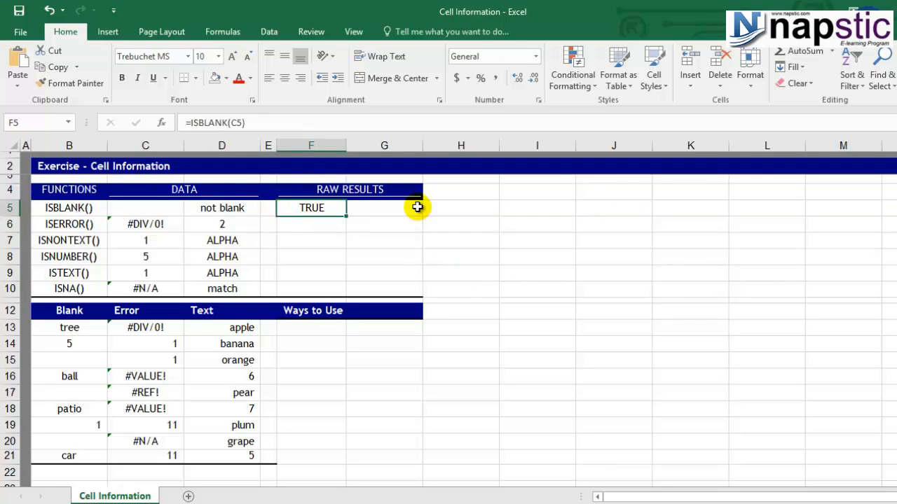
# Step: Enter =ISBLANK(D5) in cell G5 and compare both row 5 results with their source data
pyautogui.click(417, 207)
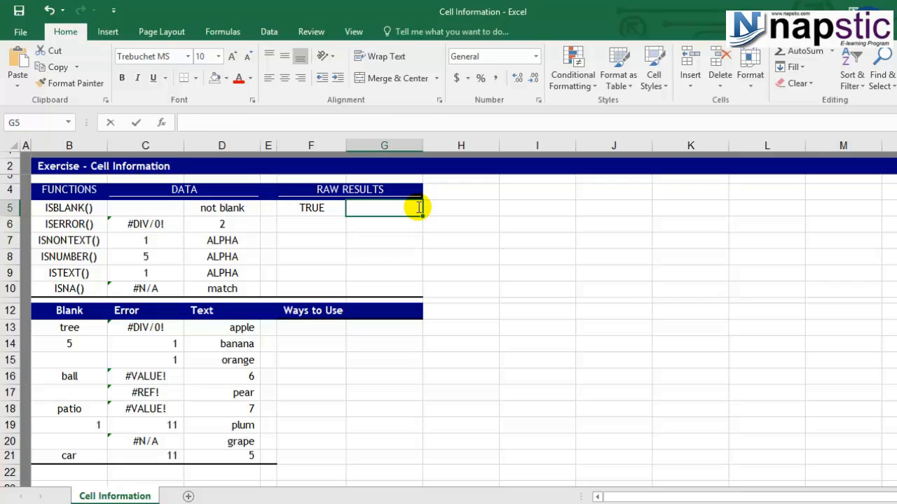
pyautogui.write('=is')
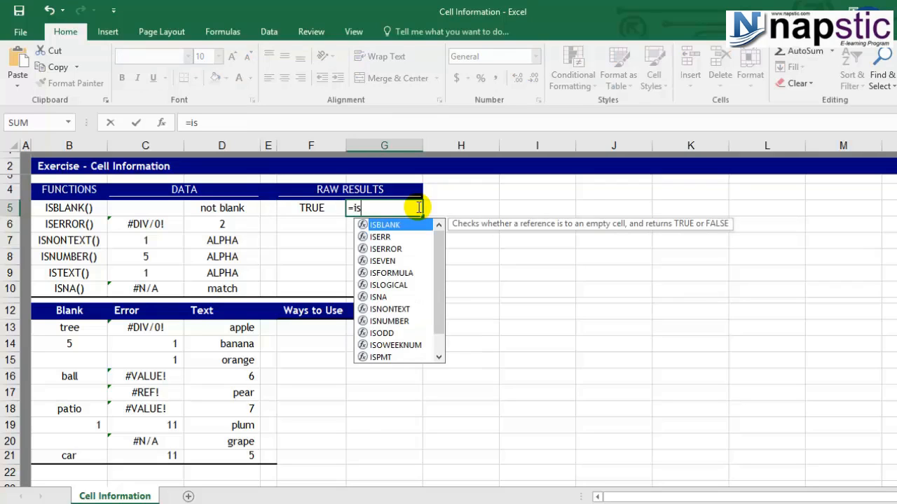
pyautogui.doubleClick(424, 224)
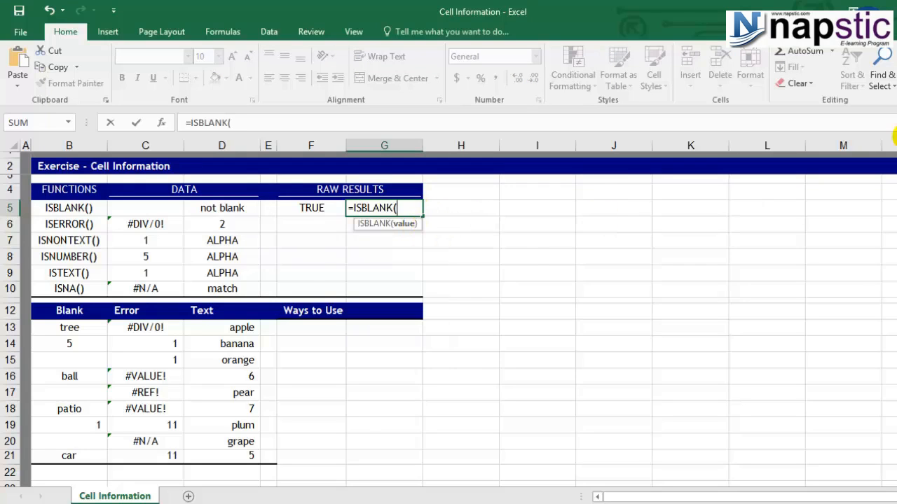
pyautogui.press('Left')
pyautogui.press('Left')
pyautogui.press('Left')
pyautogui.write(')')
pyautogui.press('Return')
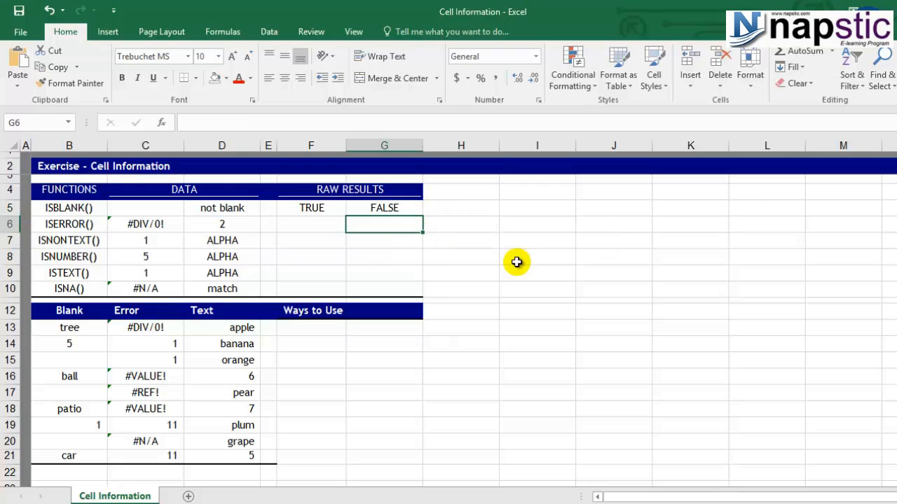
pyautogui.click(410, 209)
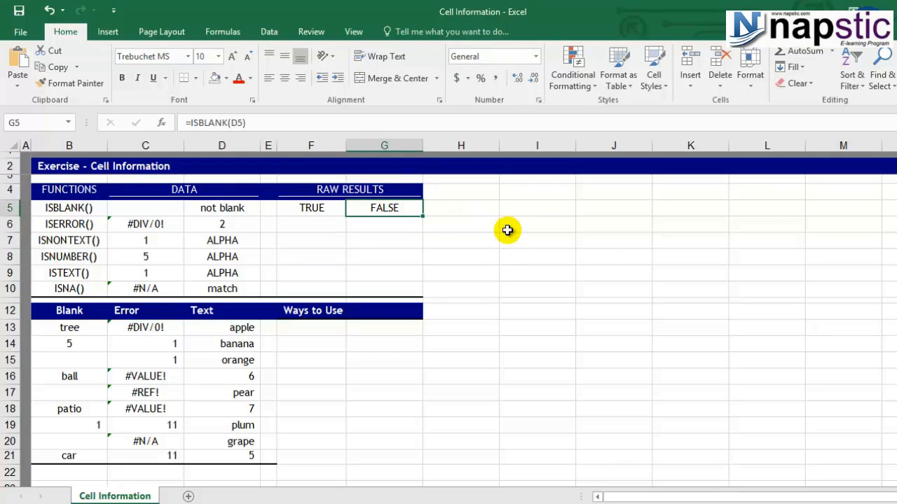
pyautogui.click(238, 206)
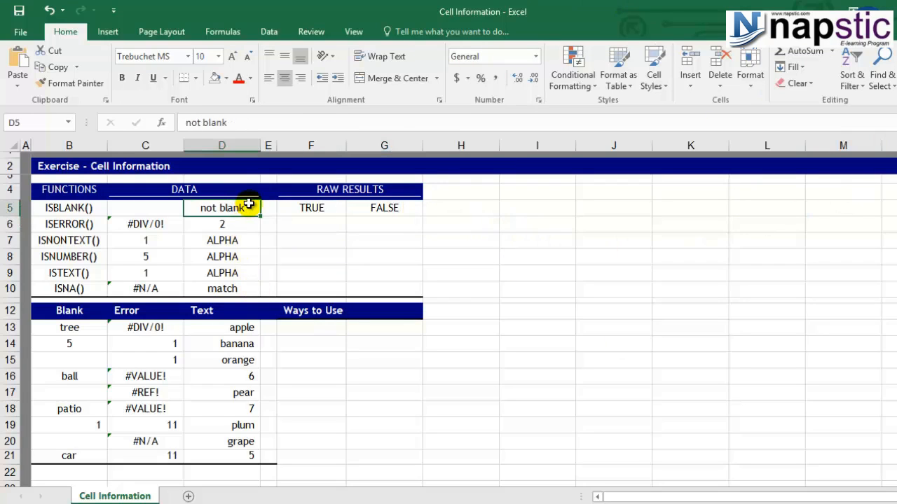
pyautogui.click(391, 210)
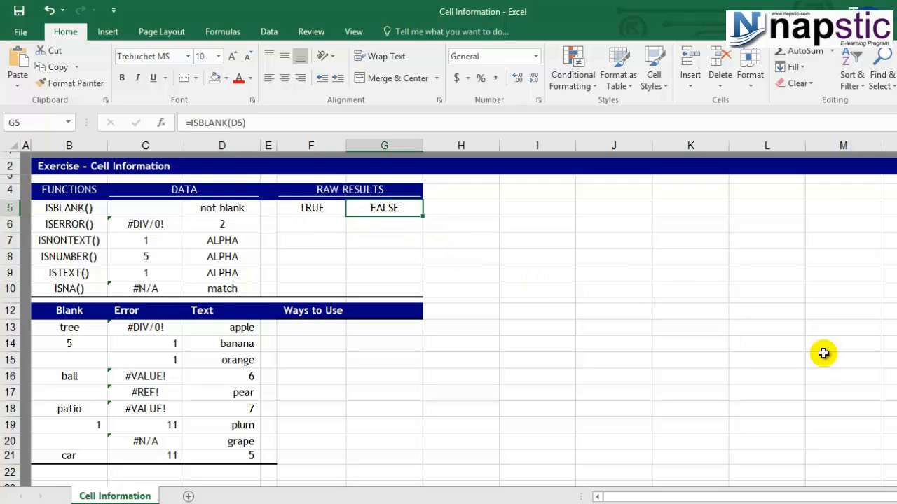
pyautogui.click(61, 207)
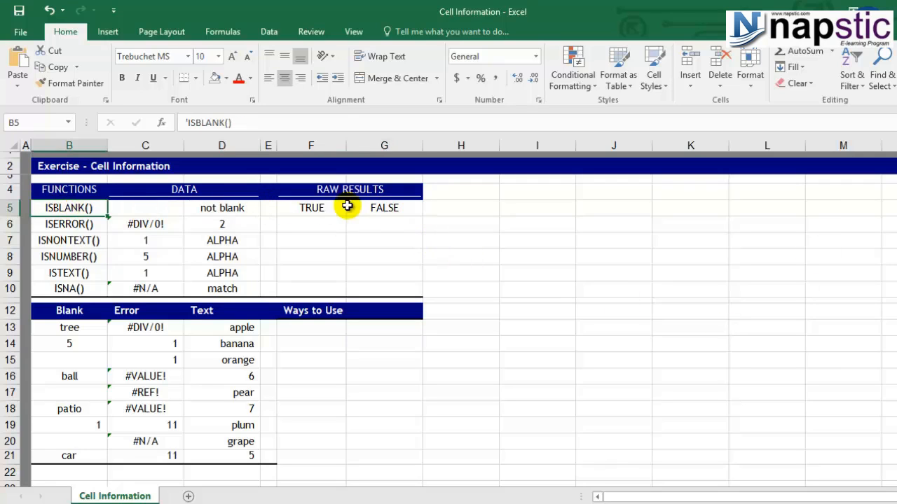
pyautogui.click(315, 208)
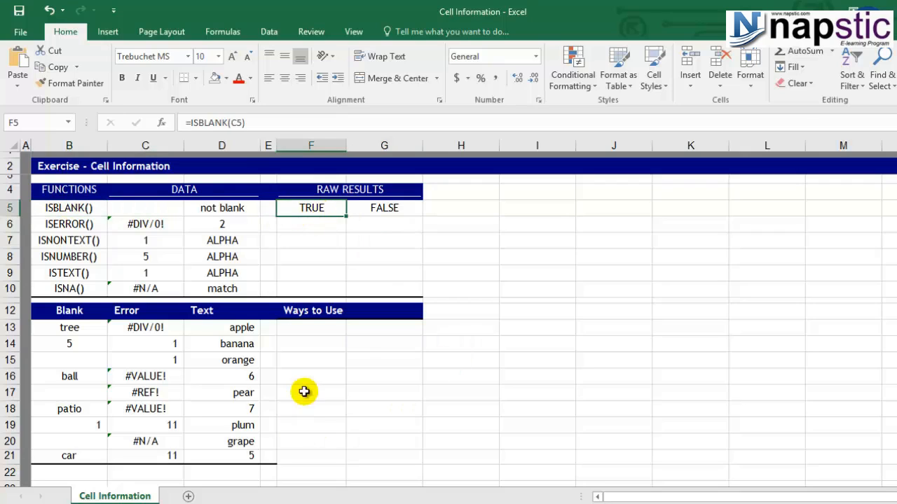
# Step: Enter =IF(ISBLANK(B13),"Blank",B13) in cell F13 under Ways to Use
pyautogui.click(308, 329)
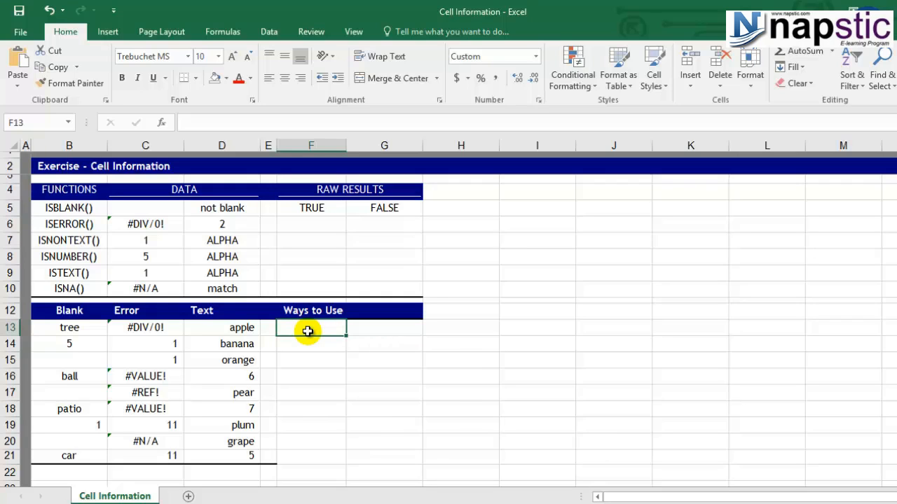
pyautogui.write('=if')
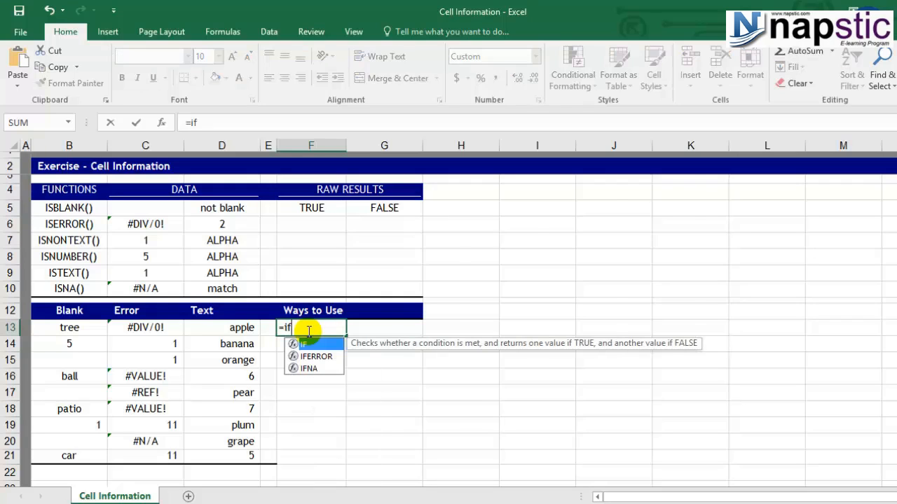
pyautogui.write('(')
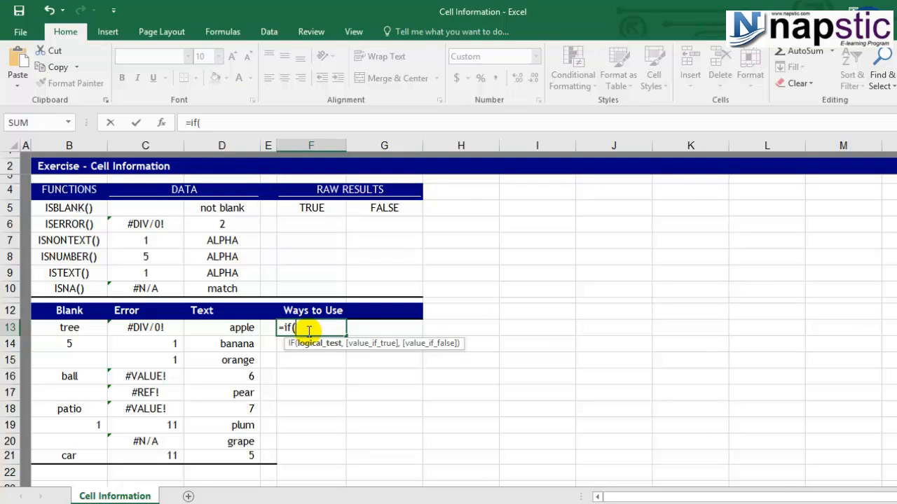
pyautogui.write('is')
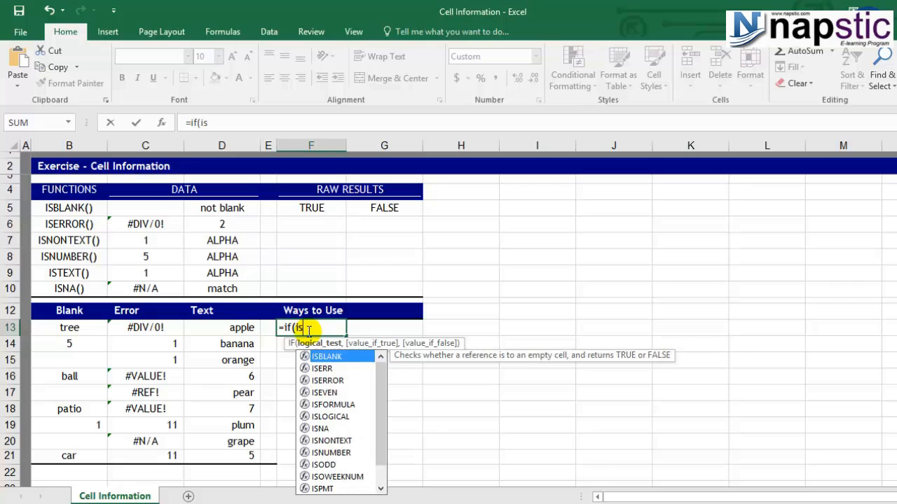
pyautogui.doubleClick(342, 357)
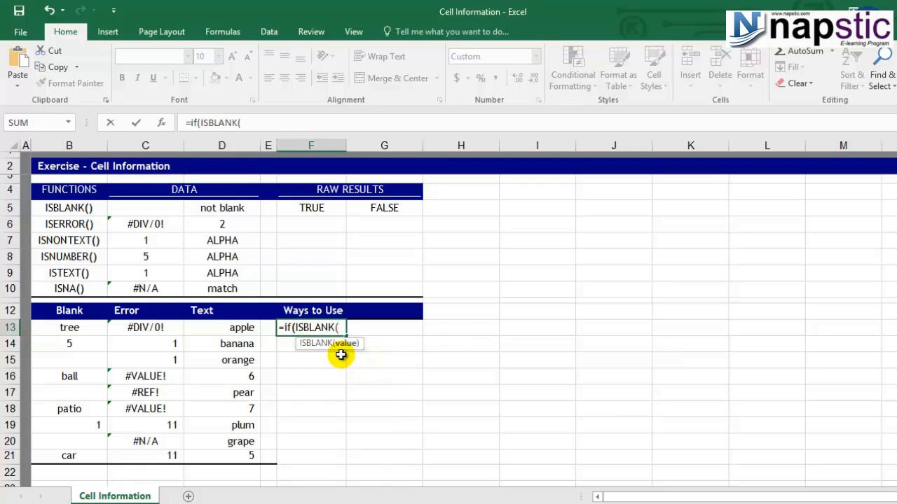
pyautogui.click(73, 327)
pyautogui.write('),')
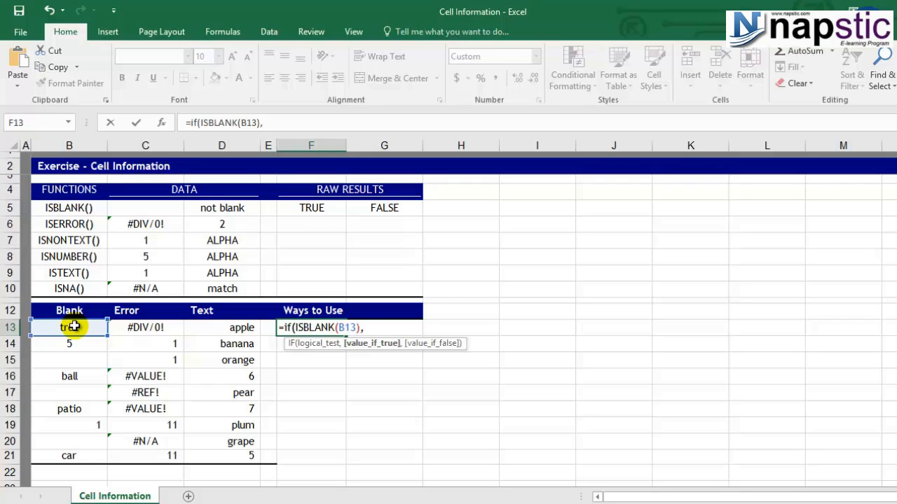
pyautogui.write('"Blank"')
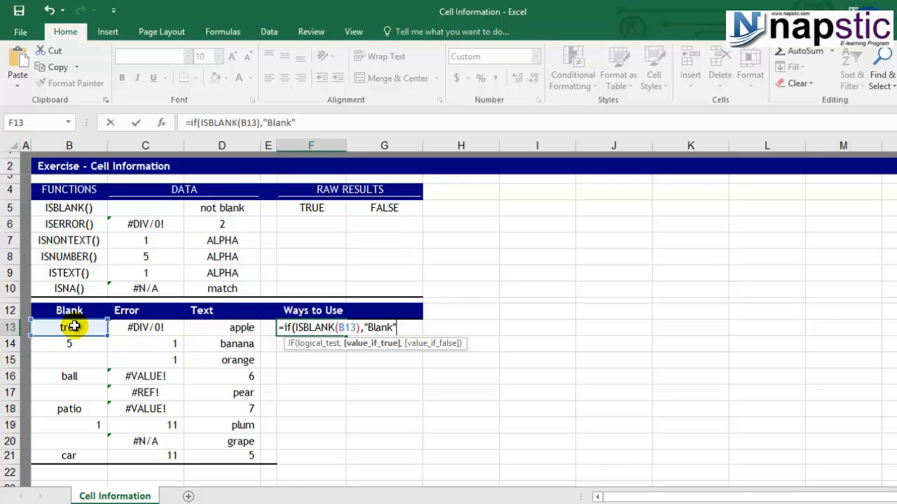
pyautogui.write(',')
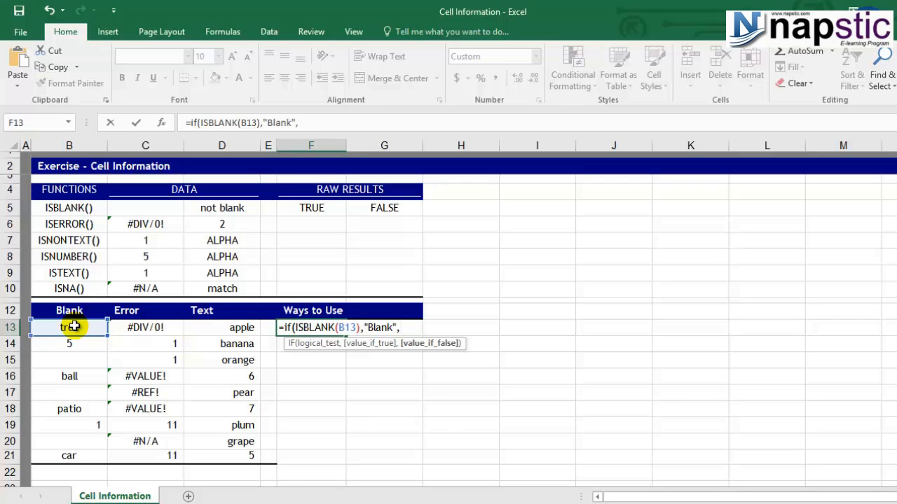
pyautogui.click(76, 332)
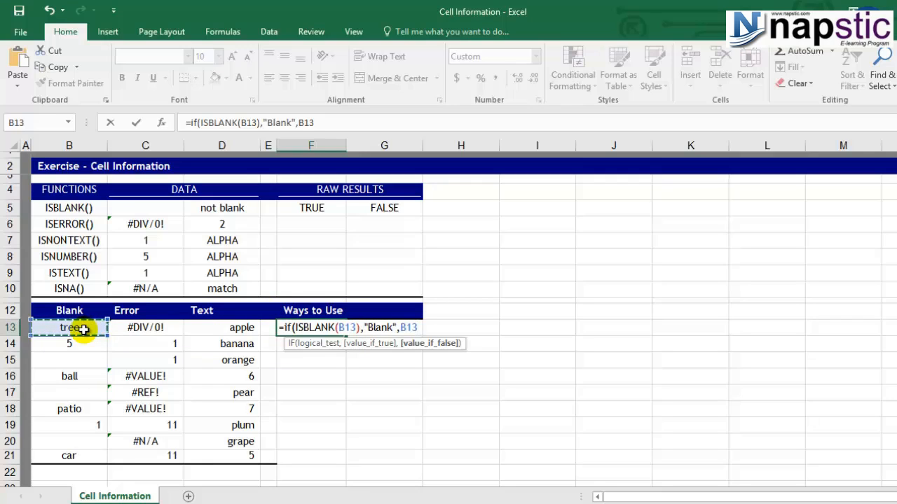
pyautogui.write('"')
pyautogui.press('BackSpace')
pyautogui.write(')')
pyautogui.press('Return')
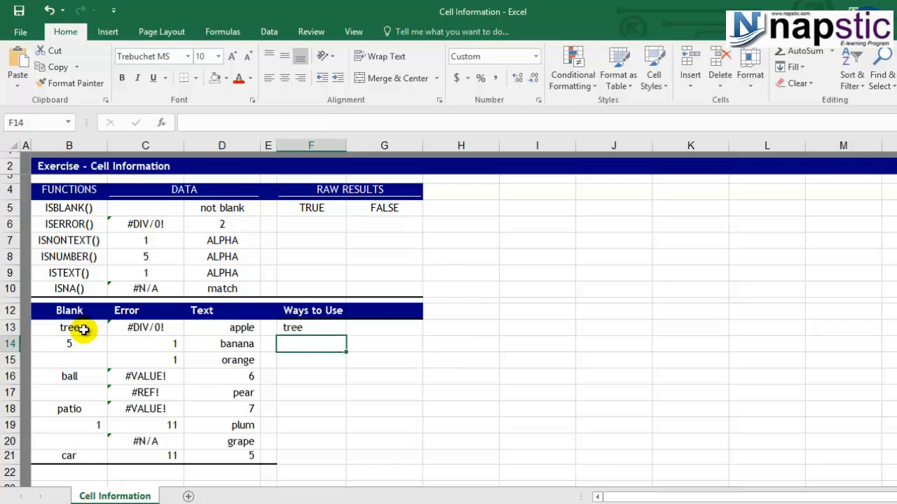
# Step: Copy the F13 formula into F14:F21 and compare the row 15 result with its source in column B
pyautogui.click(326, 331)
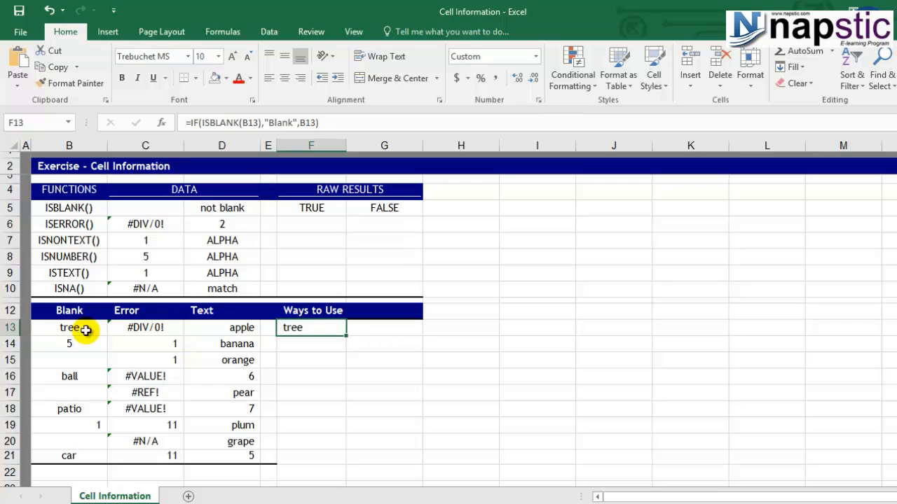
pyautogui.hotkey('ctrl', 'c')
pyautogui.moveTo(333, 350); pyautogui.dragTo(337, 459)
pyautogui.hotkey('ctrl', 'v')
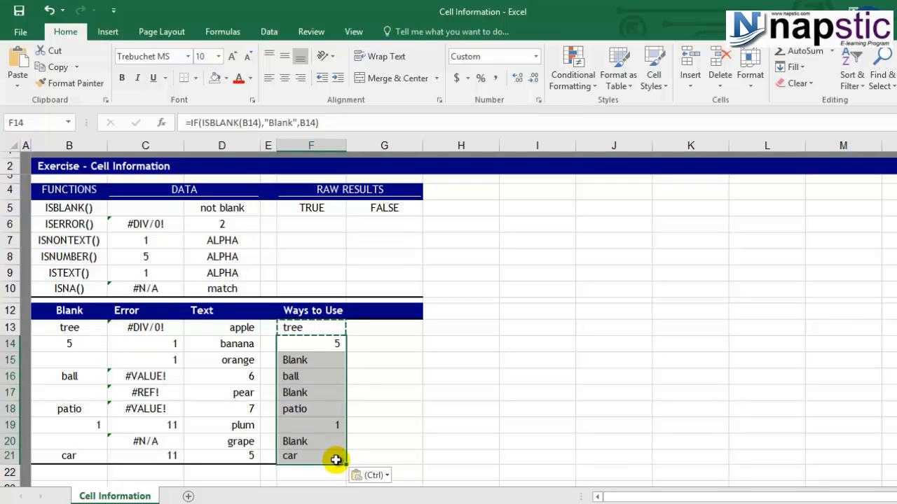
pyautogui.press('Escape')
pyautogui.click(367, 410)
pyautogui.click(280, 344)
pyautogui.click(302, 360)
pyautogui.click(75, 361)
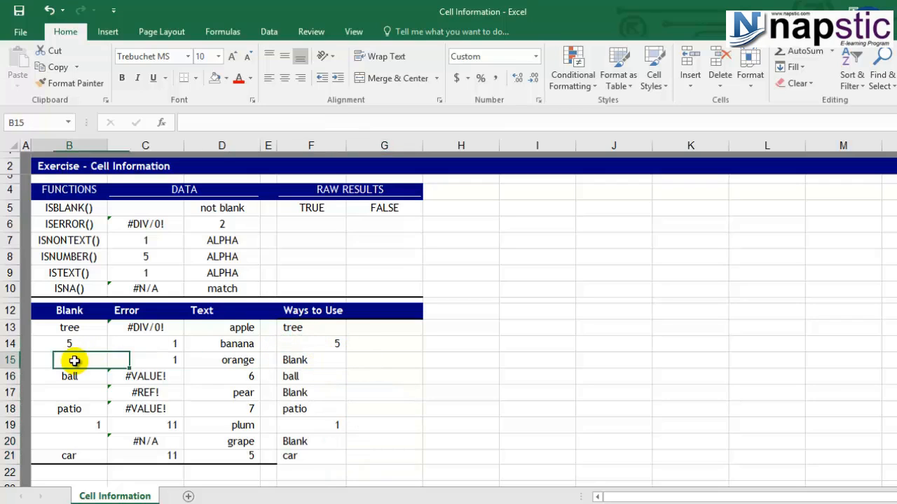
# Step: Fill the "Blank" result cells F15, F17 and F20 with yellow
pyautogui.click(319, 365)
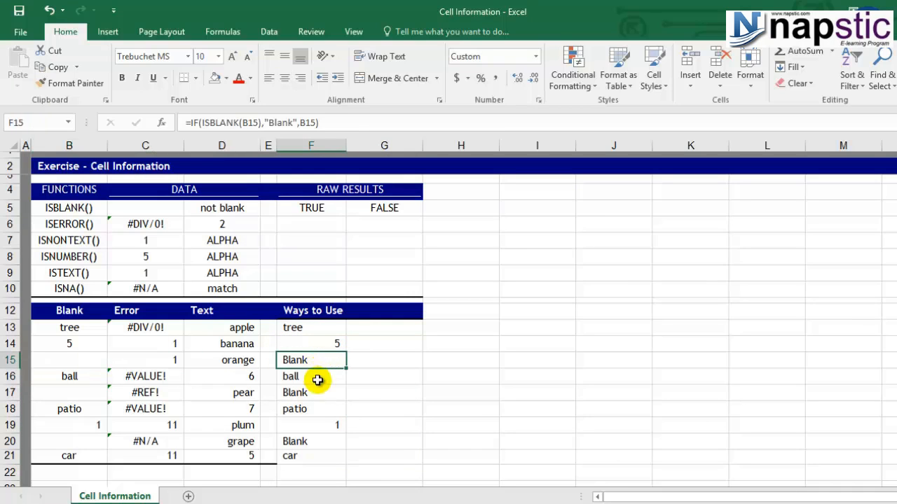
pyautogui.keyDown('ctrl'); pyautogui.click(315, 392); pyautogui.keyUp('ctrl')
pyautogui.keyDown('ctrl'); pyautogui.click(324, 443); pyautogui.keyUp('ctrl')
pyautogui.click(225, 78)
pyautogui.click(250, 186)
# Step: Apply the same yellow fill to the empty source cells B15, B17 and B20
pyautogui.click(57, 355)
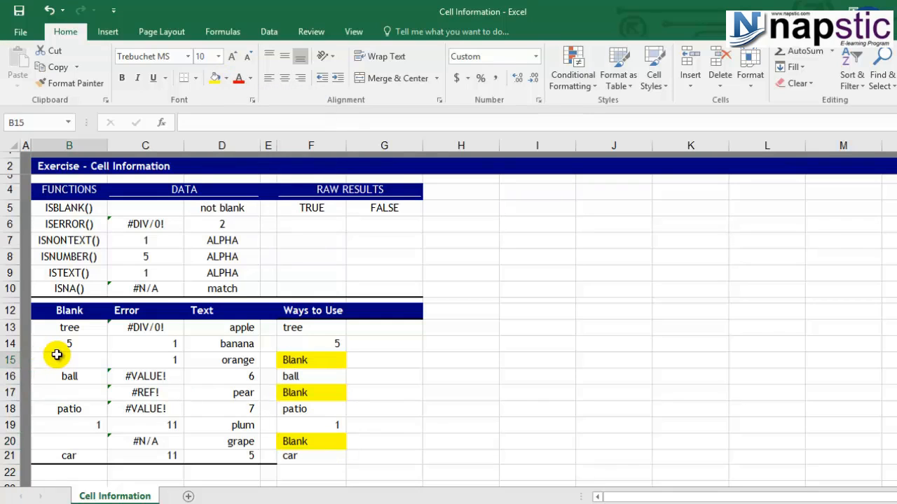
pyautogui.keyDown('ctrl'); pyautogui.click(74, 394); pyautogui.keyUp('ctrl')
pyautogui.keyDown('ctrl'); pyautogui.click(79, 442); pyautogui.keyUp('ctrl')
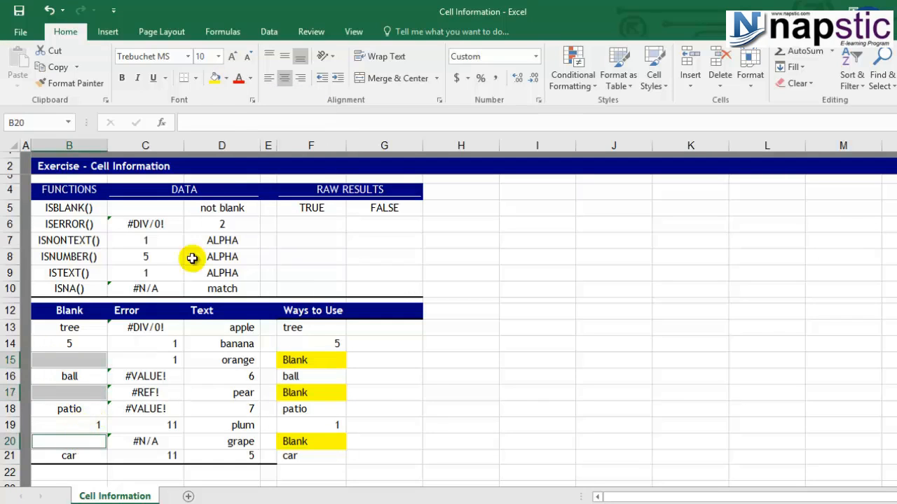
pyautogui.click(214, 79)
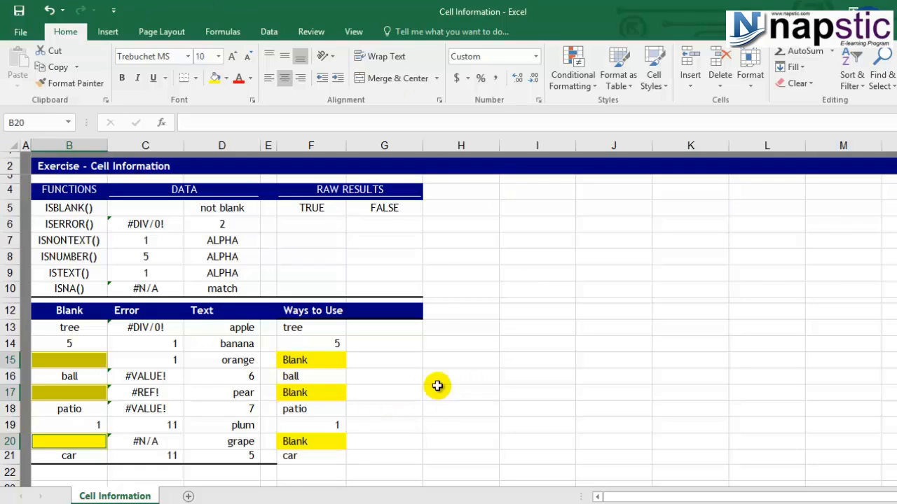
# Step: Enter =ISERR(C6) in cell F6 as the first raw result of the ISERROR row
pyautogui.click(81, 226)
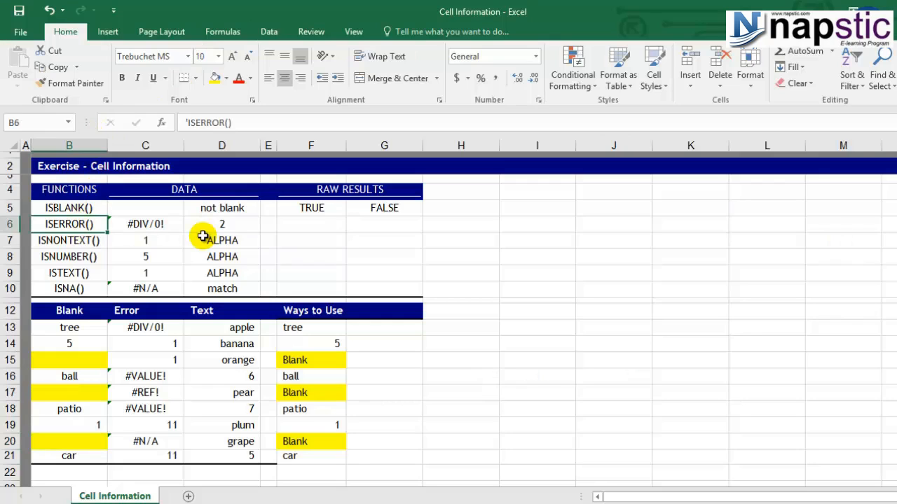
pyautogui.click(175, 225)
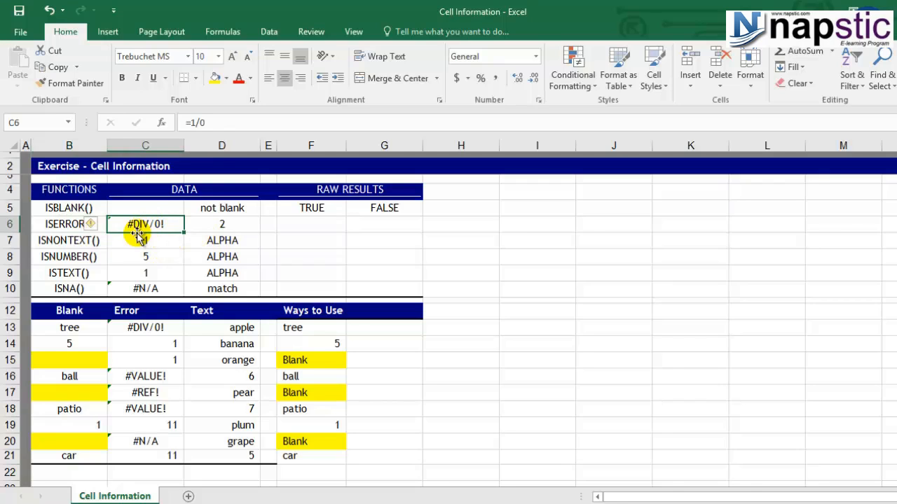
pyautogui.click(308, 225)
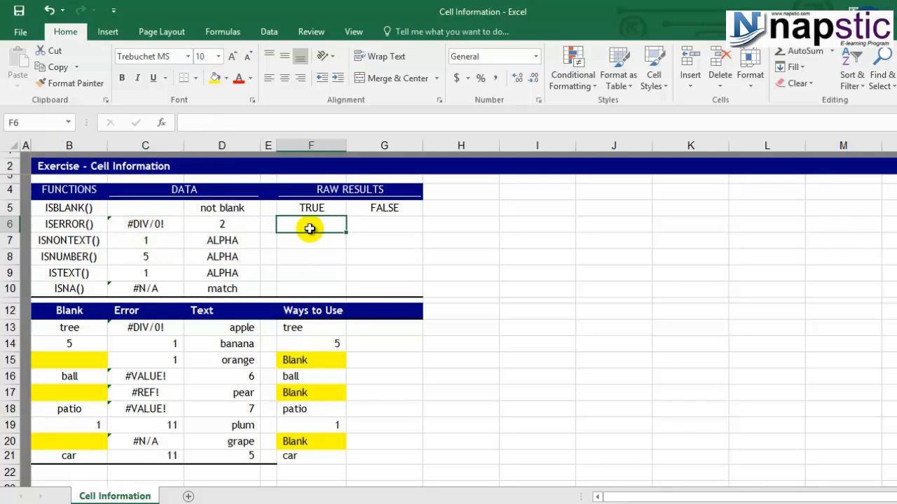
pyautogui.click(368, 225)
pyautogui.click(300, 224)
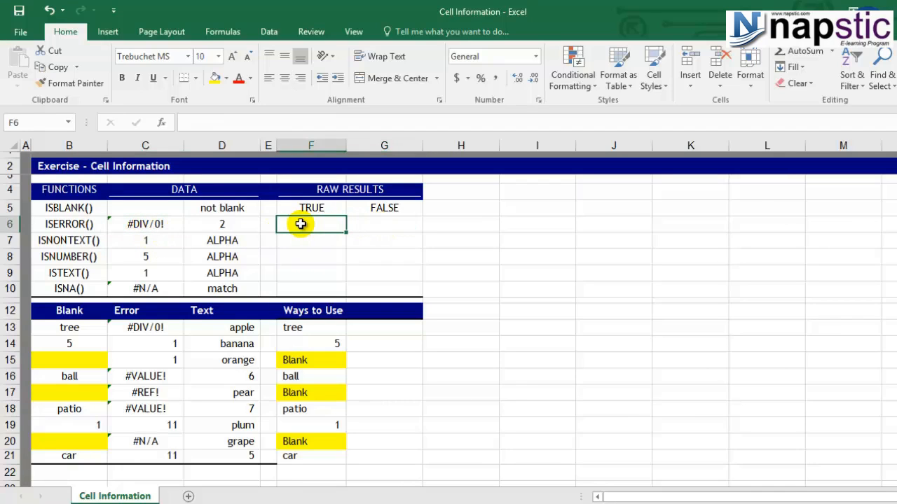
pyautogui.write('=')
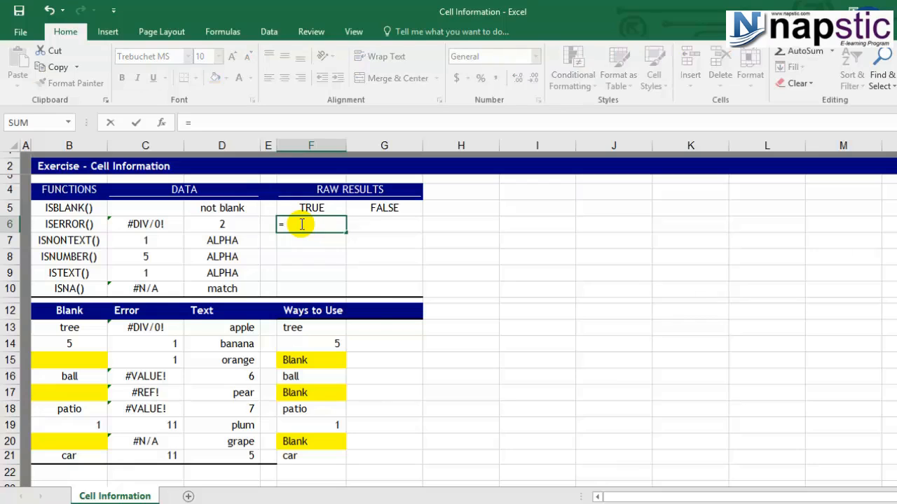
pyautogui.write('ise')
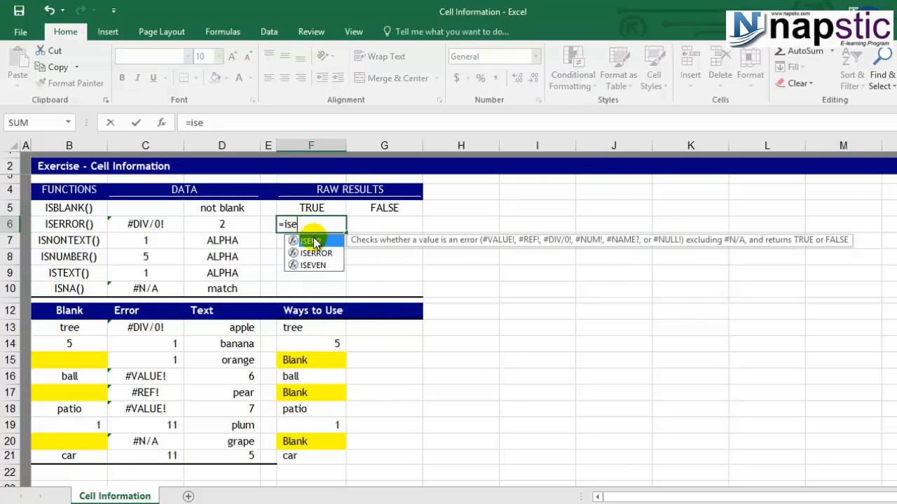
pyautogui.press('Tab')
pyautogui.click(159, 224)
pyautogui.write(')')
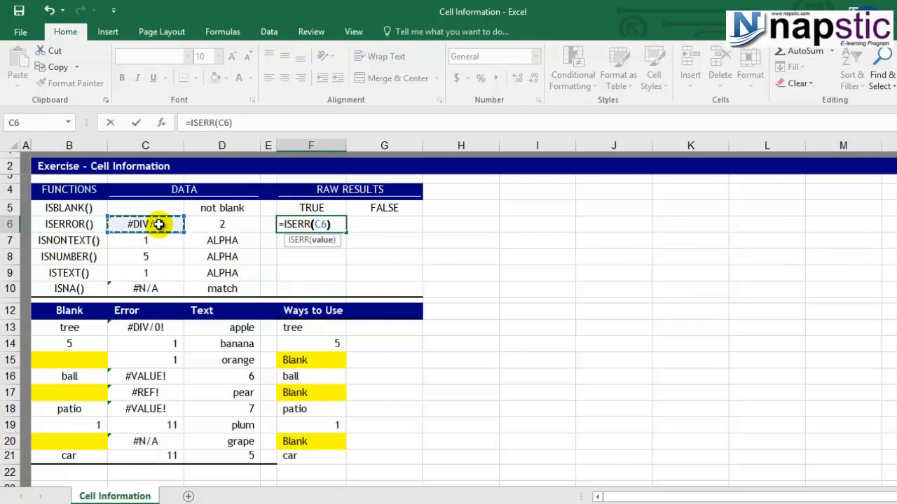
pyautogui.press('Return')
# Step: Copy the F6 formula into G6 so it tests D6, and check the source value in D6
pyautogui.click(329, 224)
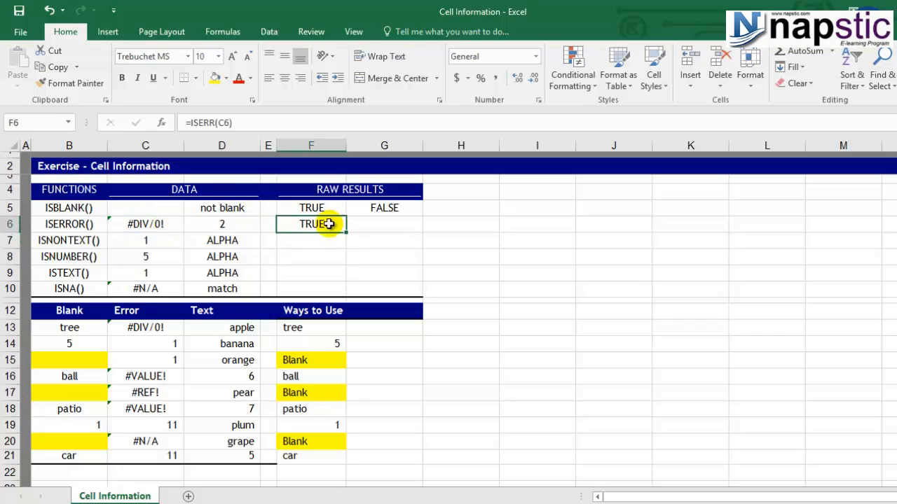
pyautogui.hotkey('ctrl', 'c')
pyautogui.click(390, 222)
pyautogui.hotkey('ctrl', 'v')
pyautogui.press('Escape')
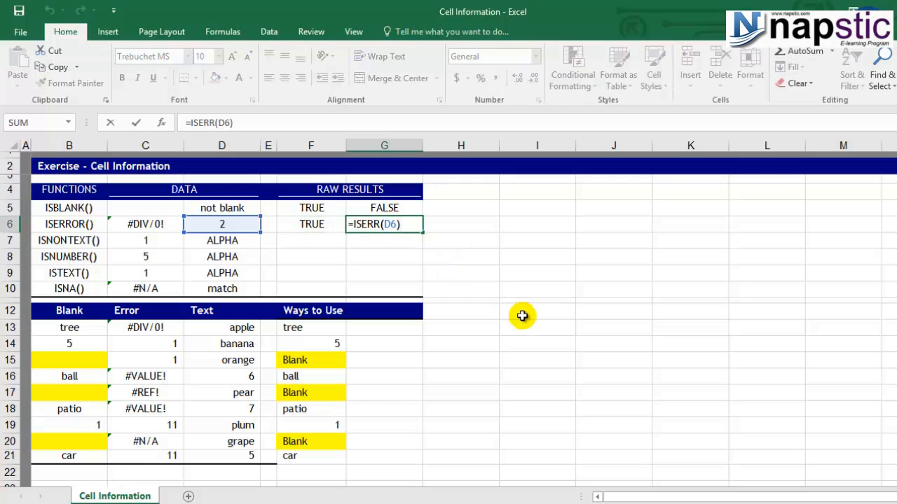
pyautogui.hotkey('ctrl', 'Return')
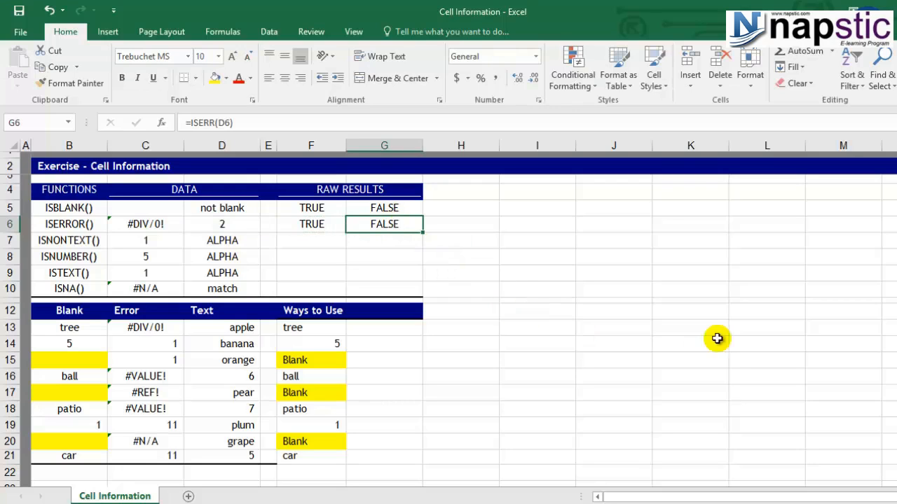
pyautogui.click(235, 224)
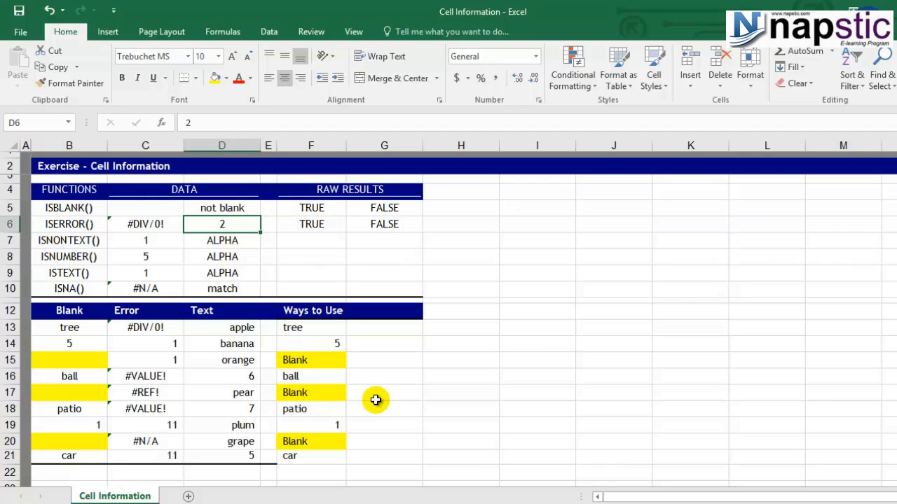
# Step: Enter =IF(ISERROR(C13),"error",C13) in cell G13 under Ways to Use
pyautogui.click(377, 328)
pyautogui.write('=if')
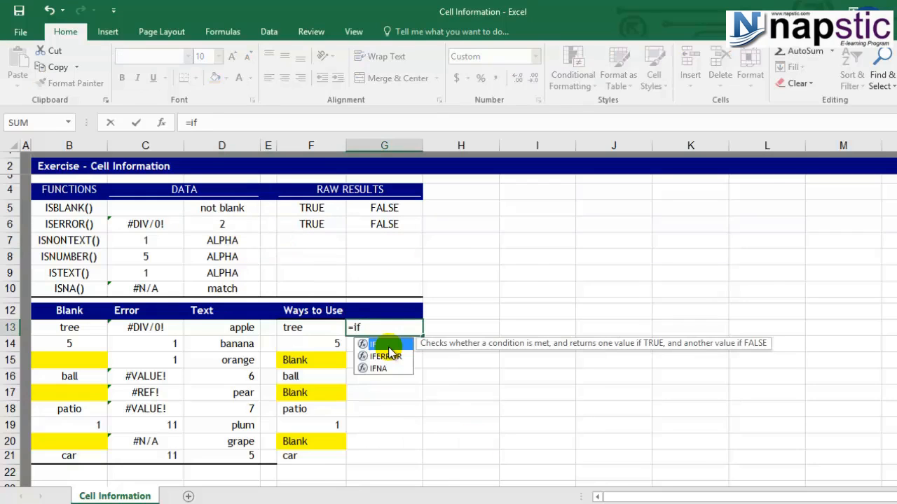
pyautogui.doubleClick(389, 346)
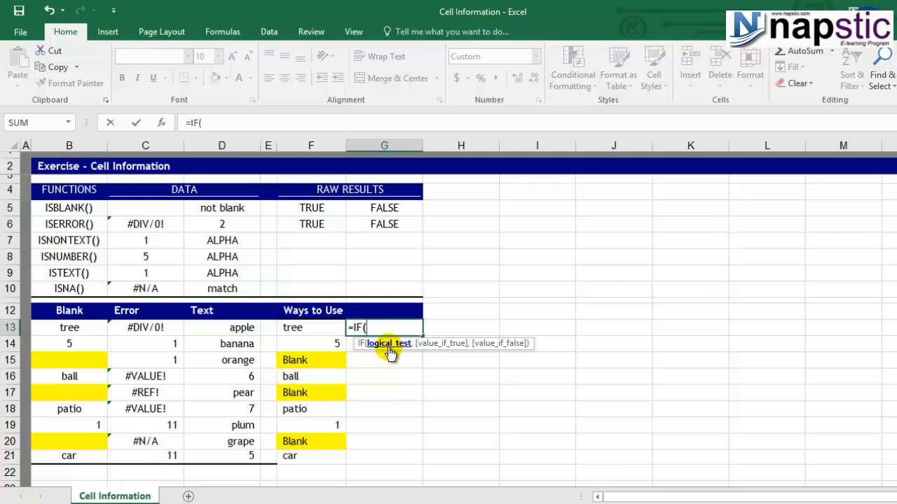
pyautogui.write('ise')
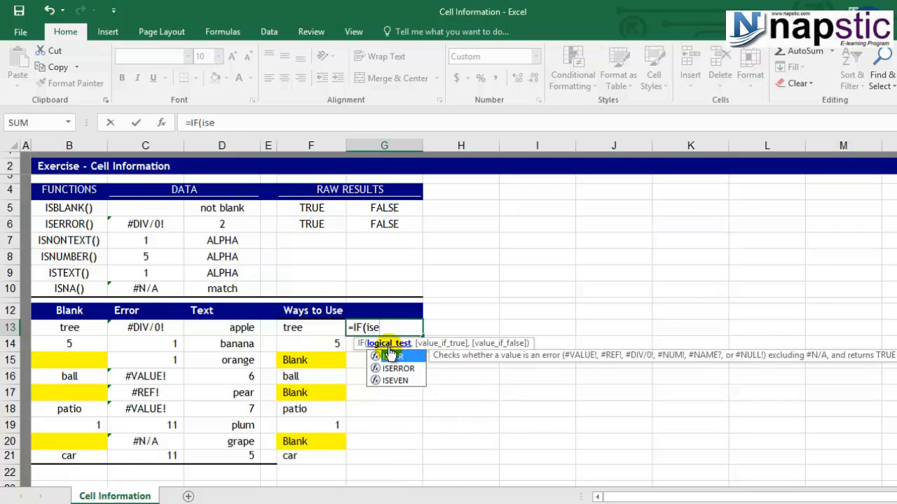
pyautogui.doubleClick(397, 369)
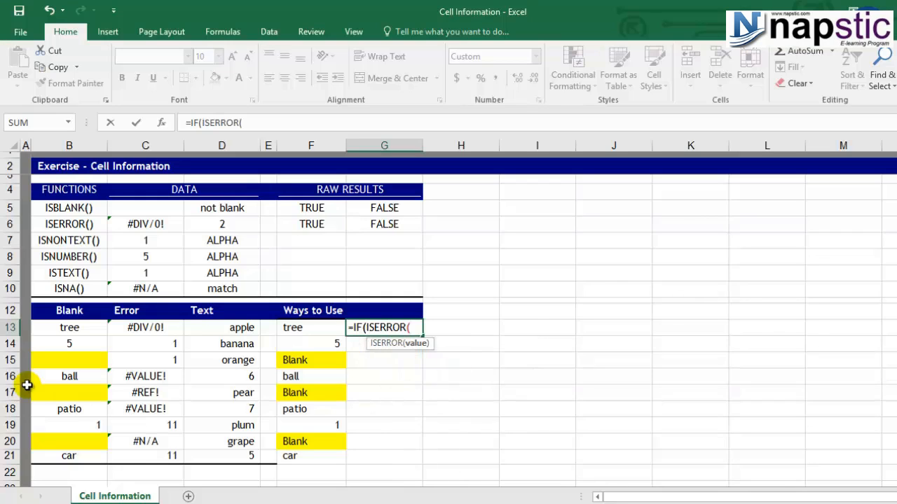
pyautogui.click(77, 329)
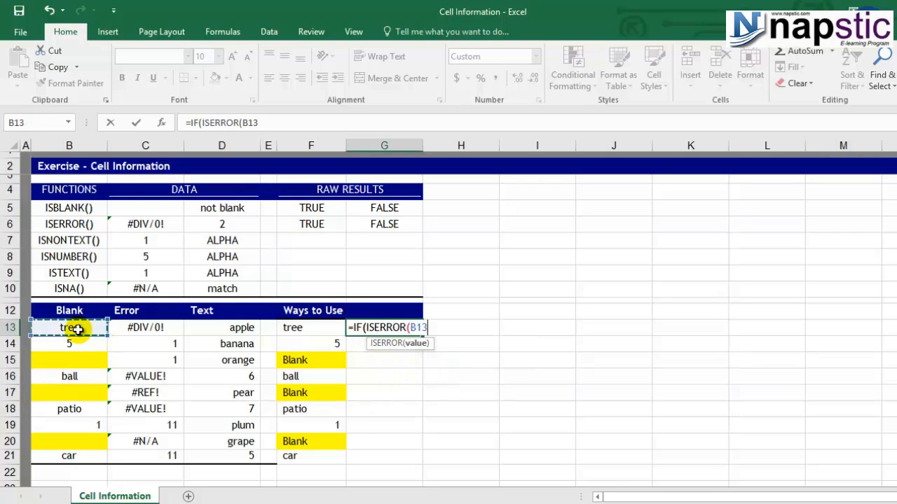
pyautogui.click(82, 343)
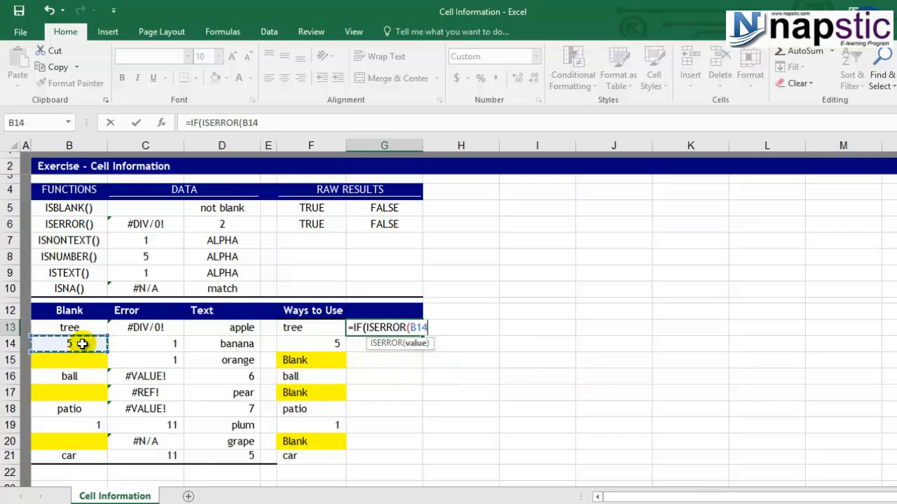
pyautogui.click(138, 325)
pyautogui.write(',"')
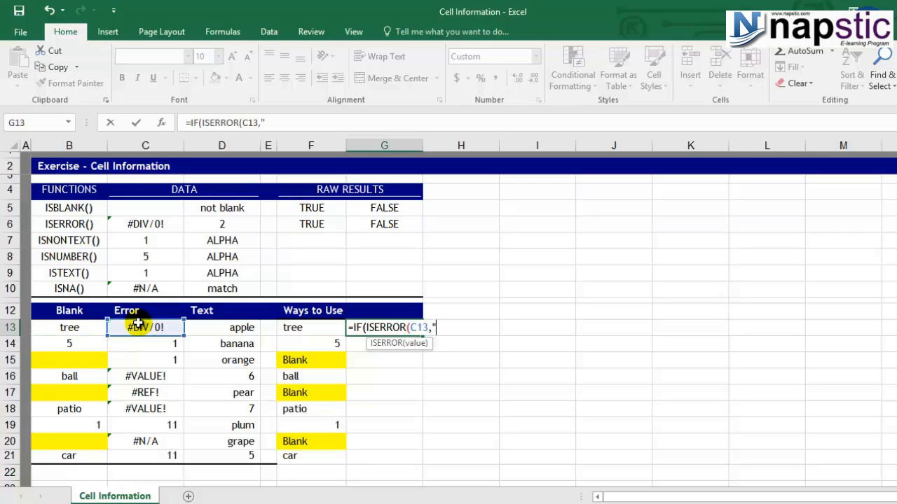
pyautogui.write('error",')
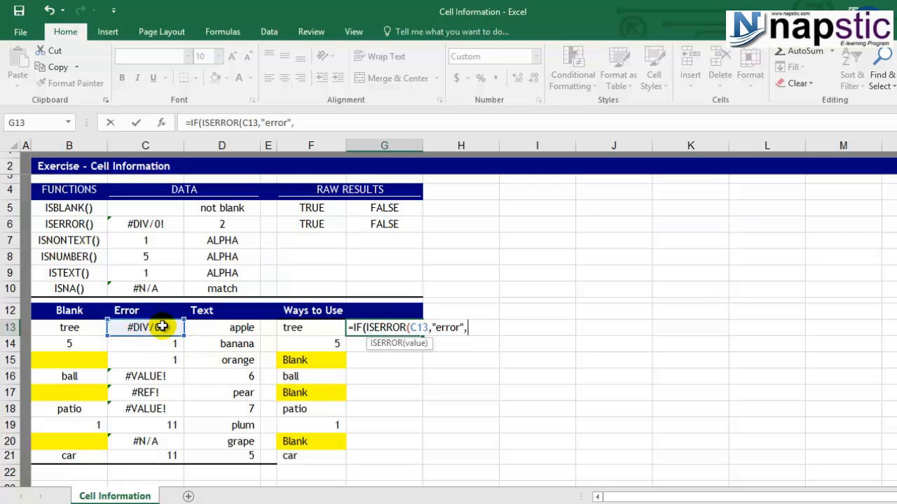
pyautogui.click(162, 327)
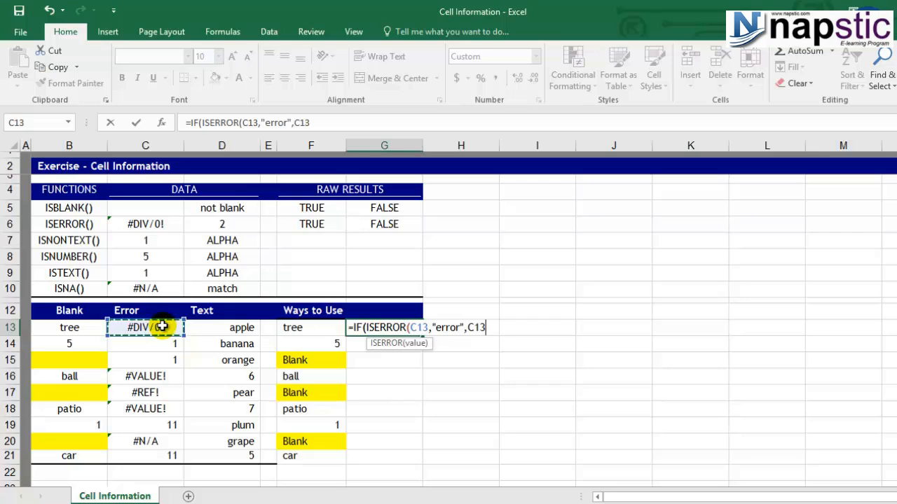
pyautogui.write('))')
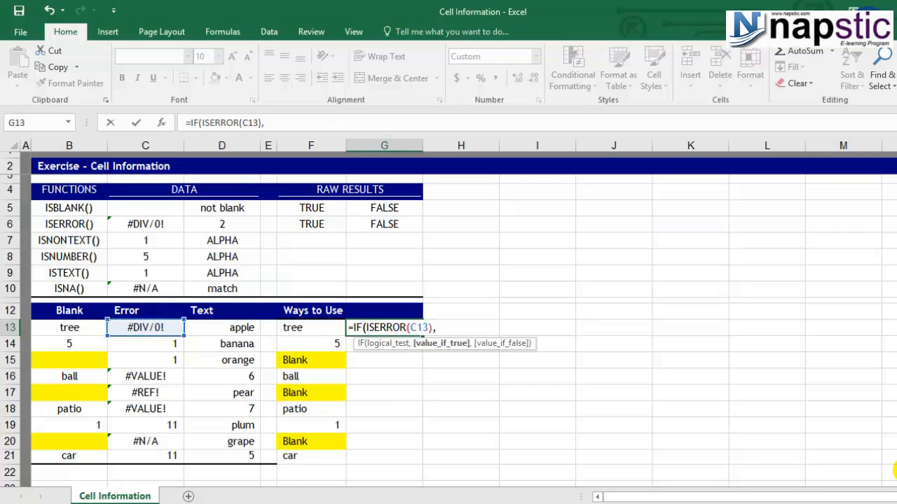
pyautogui.write('"error",')
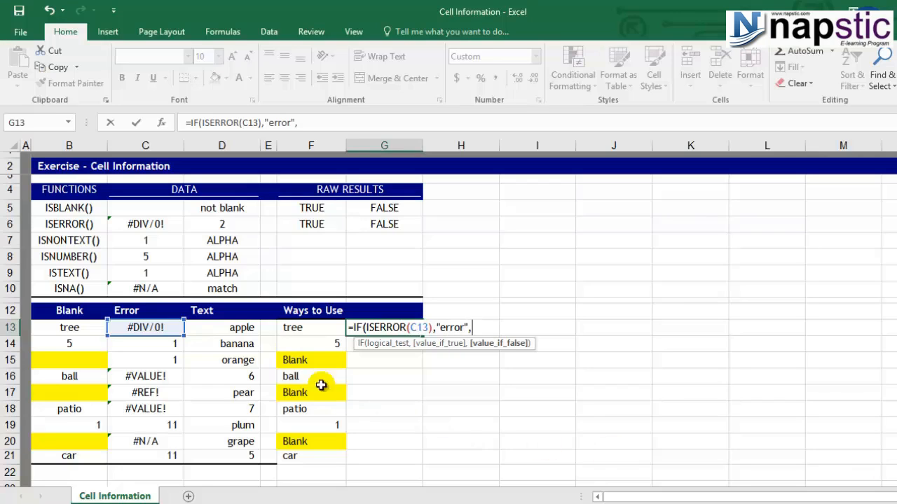
pyautogui.click(159, 330)
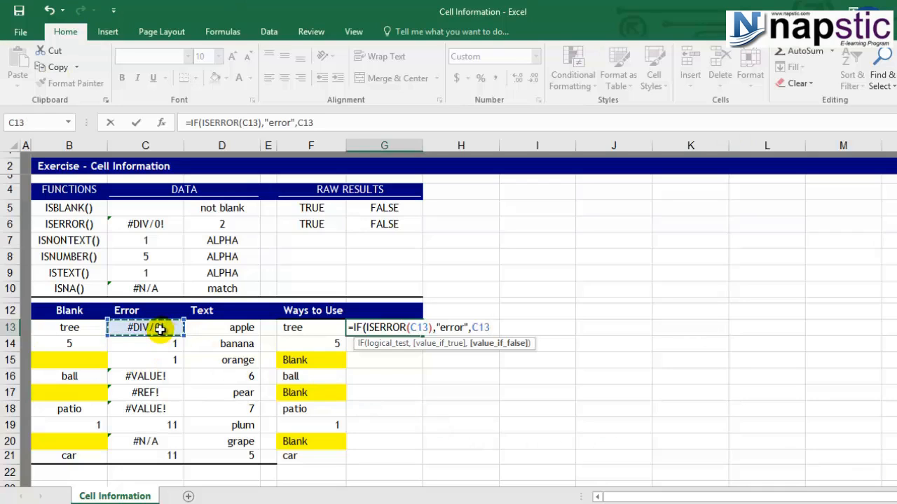
pyautogui.write(')')
pyautogui.press('Return')
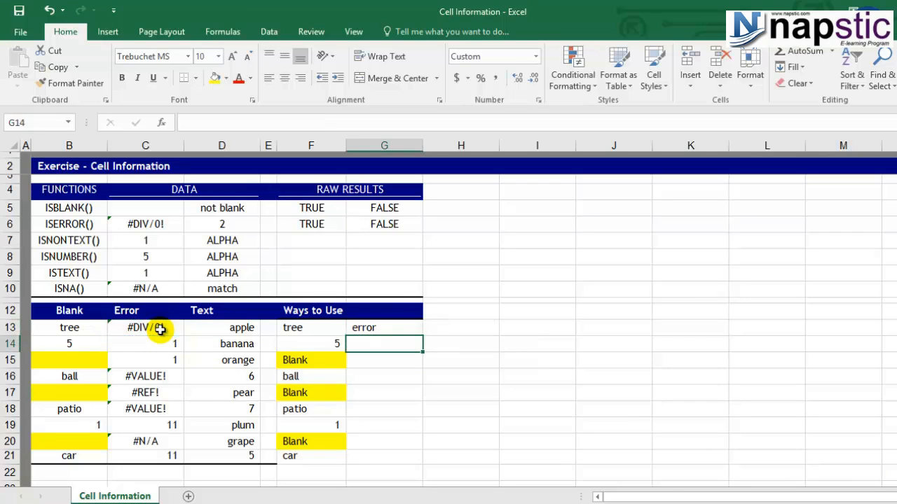
# Step: Check the source formula in C13 and fill the G13 formula down through G21
pyautogui.click(142, 327)
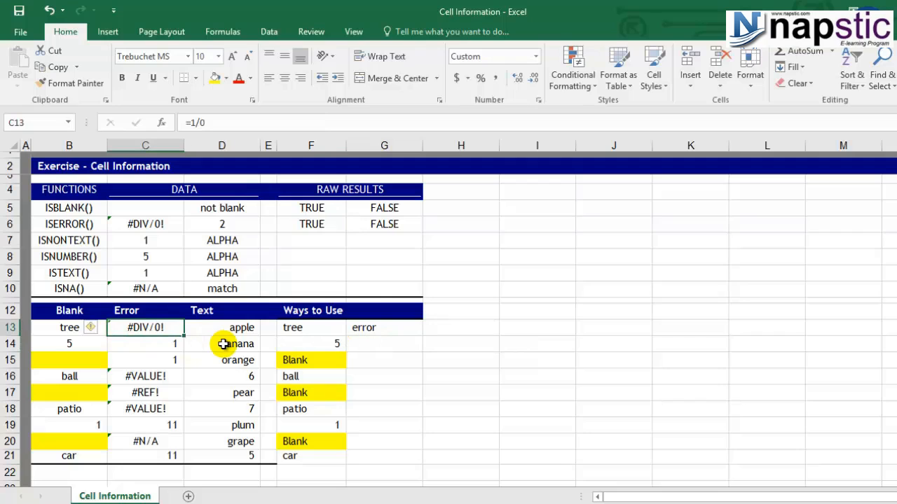
pyautogui.click(391, 328)
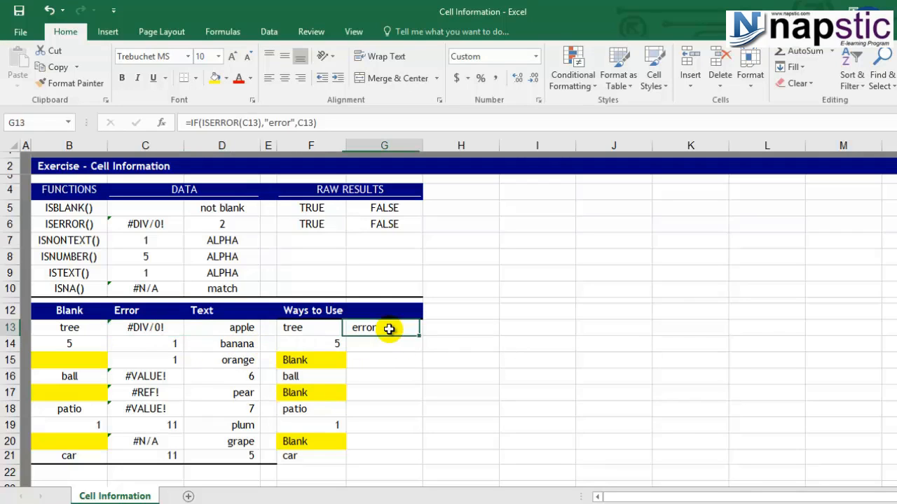
pyautogui.moveTo(420, 334); pyautogui.dragTo(411, 469)
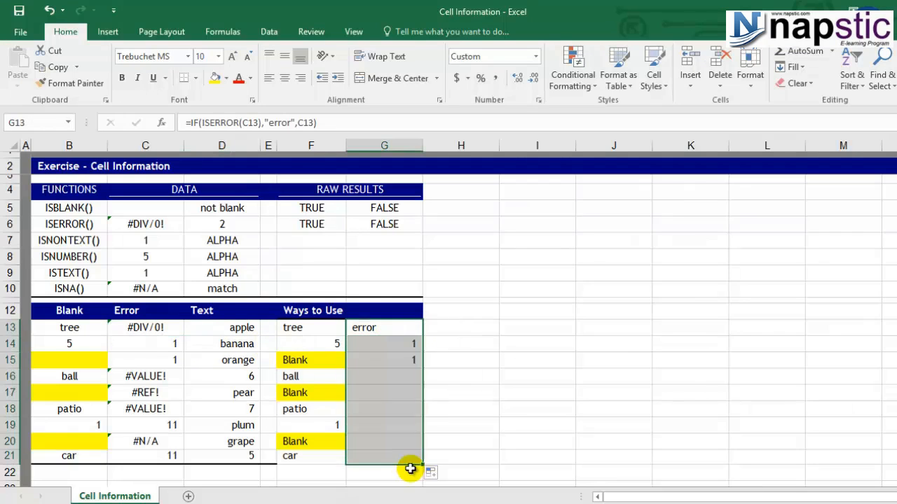
# Step: Review the copied results in G16, G17, G18 and G20, and compare G14 with its source cell C14
pyautogui.click(385, 377)
pyautogui.click(383, 392)
pyautogui.click(382, 408)
pyautogui.click(384, 441)
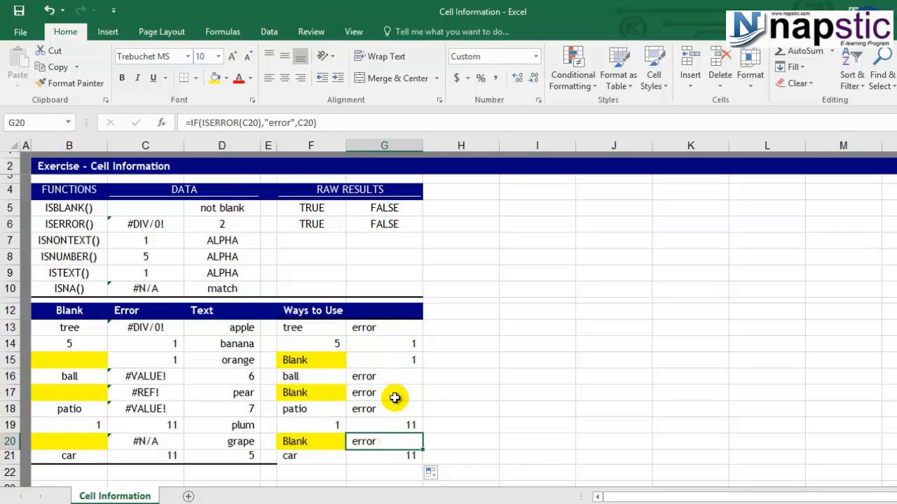
pyautogui.click(379, 342)
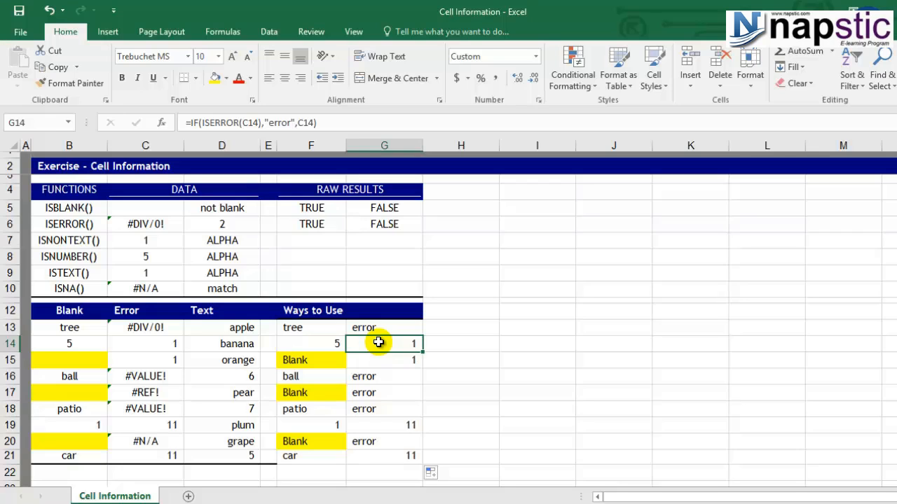
pyautogui.click(153, 344)
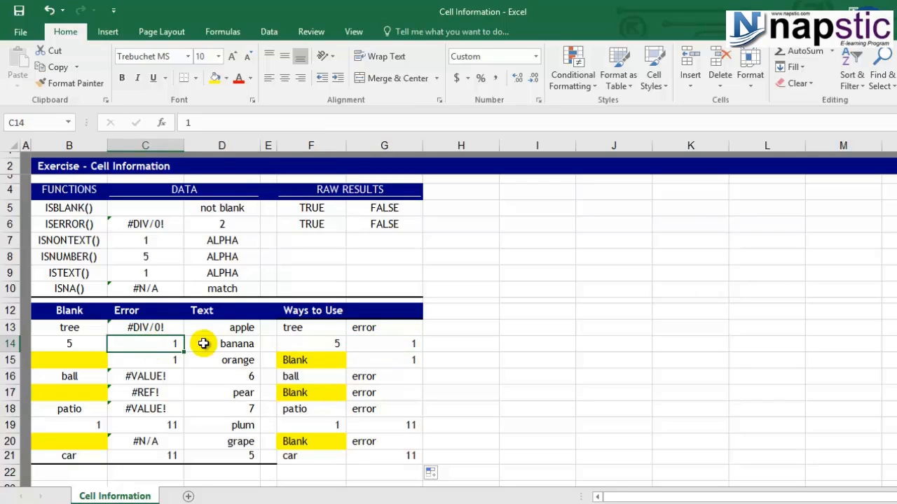
pyautogui.click(391, 343)
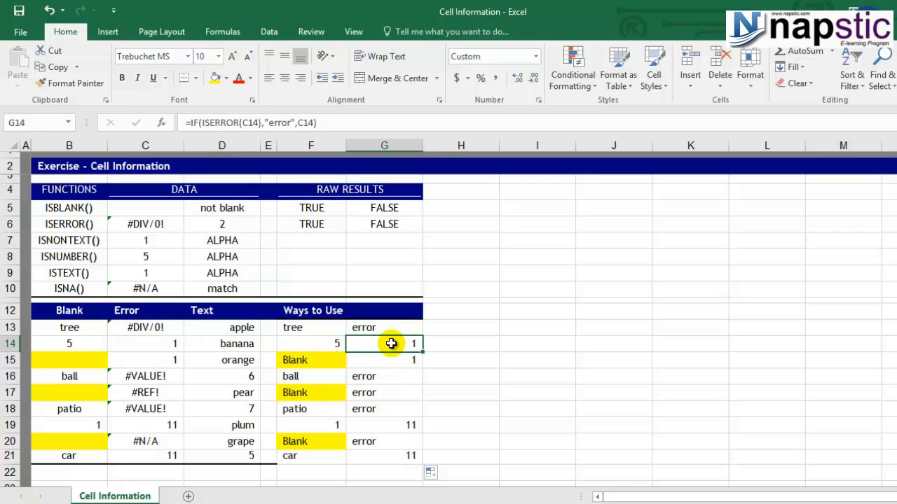
# Step: Enter =ISNONTEXT(C7) in cell F7 as the first raw result of the ISNONTEXT row
pyautogui.click(297, 244)
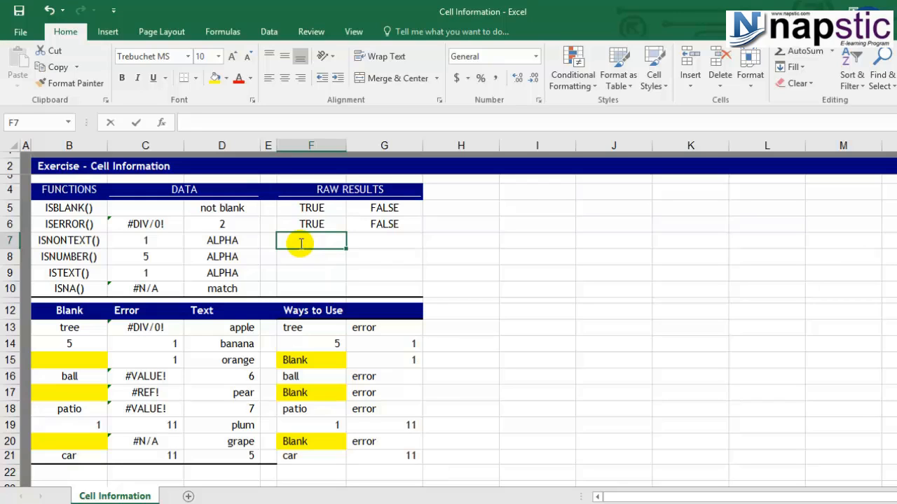
pyautogui.write('=isnon')
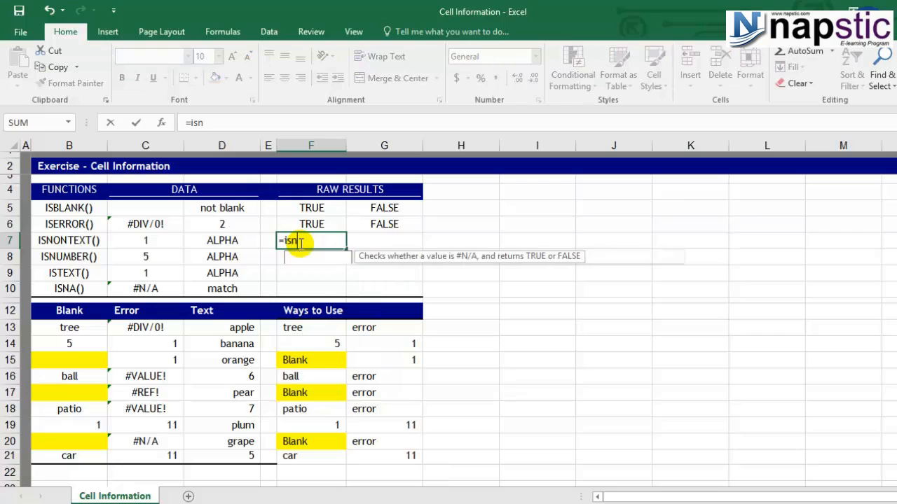
pyautogui.press('Tab')
pyautogui.click(148, 241)
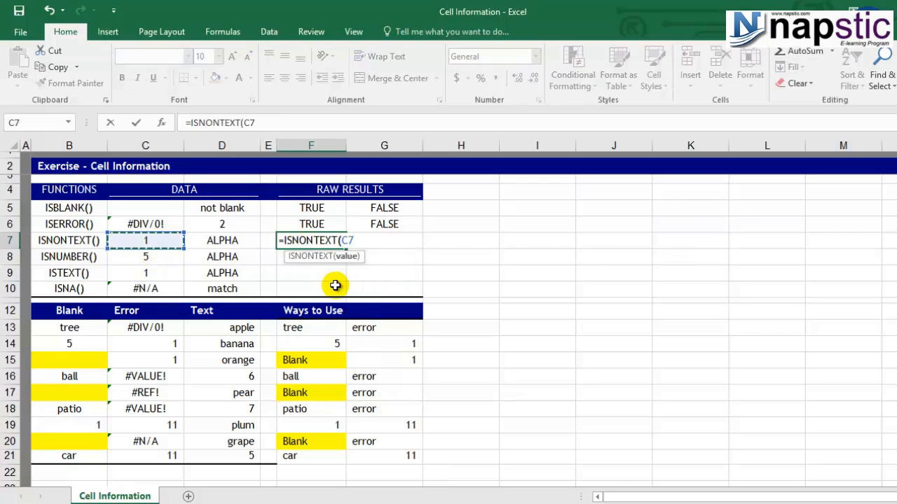
pyautogui.write(')')
pyautogui.press('Return')
pyautogui.click(315, 239)
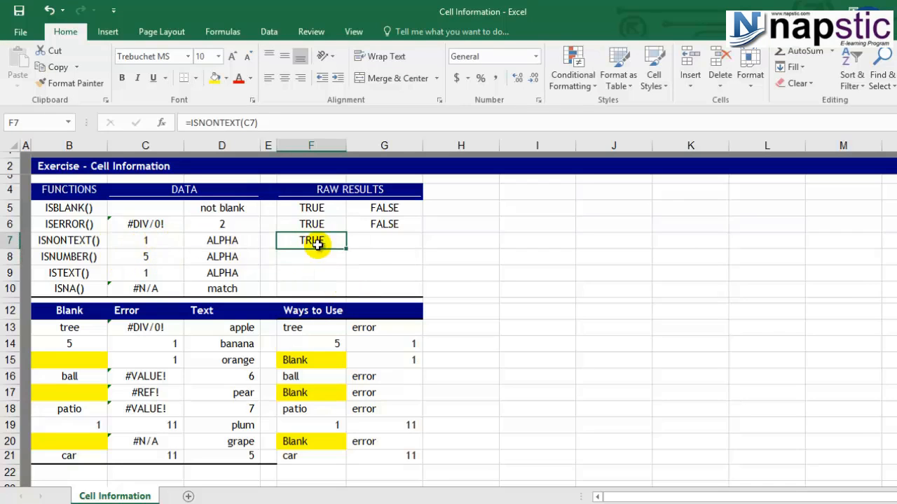
# Step: Fill the ISNONTEXT formula from F7 across to G7 and check the copied formula against its source cell D7
pyautogui.moveTo(346, 250); pyautogui.dragTo(391, 245)
pyautogui.click(393, 245)
pyautogui.doubleClick(392, 245)
pyautogui.press('Escape')
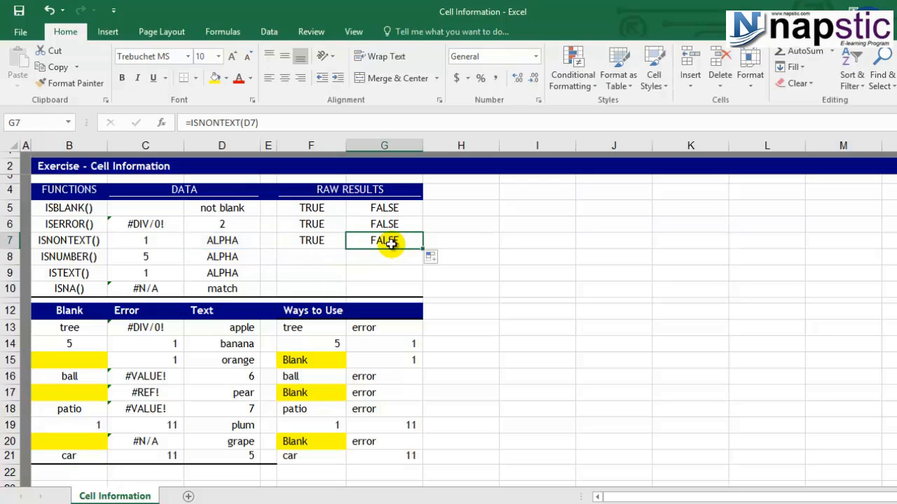
pyautogui.click(205, 242)
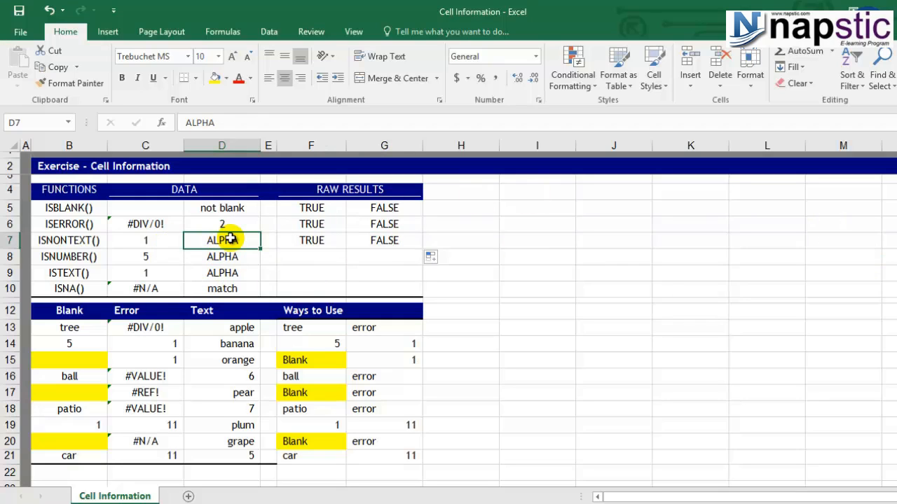
pyautogui.click(400, 239)
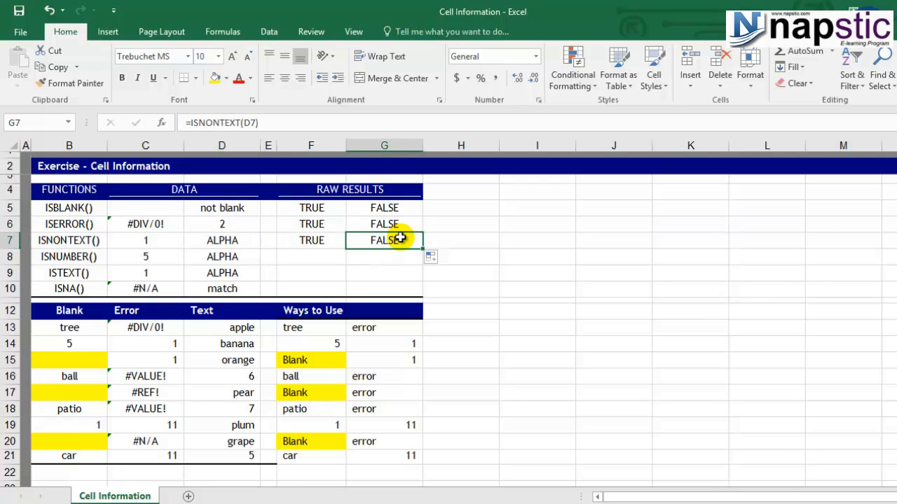
# Step: Enter =IF(ISNONTEXT(D13),D13,"text") in cell H13, beside the Ways to Use results
pyautogui.click(459, 327)
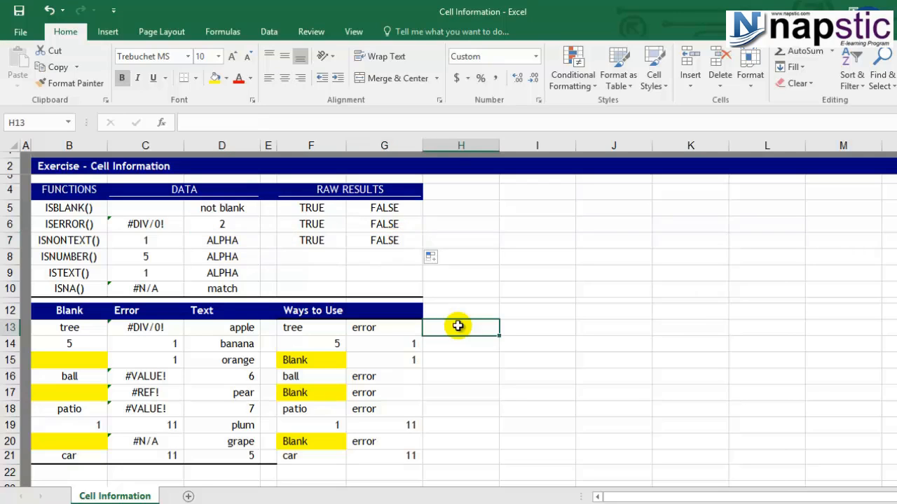
pyautogui.write('=if')
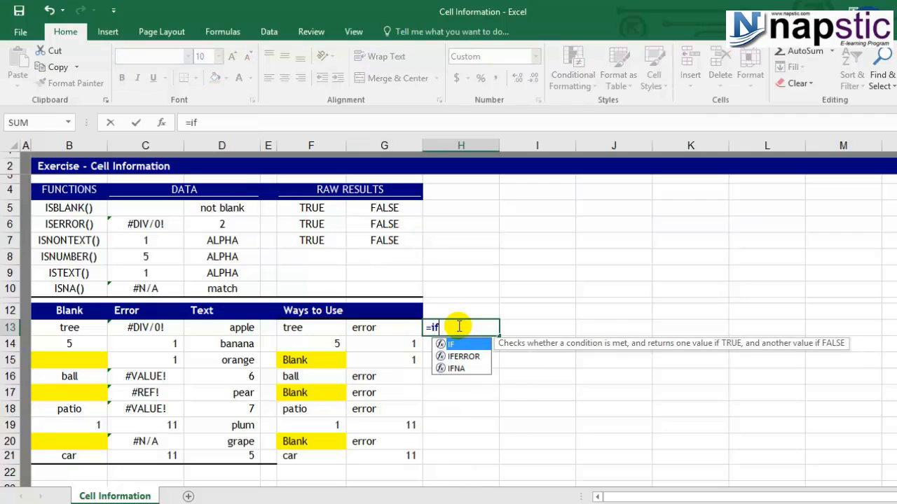
pyautogui.doubleClick(465, 343)
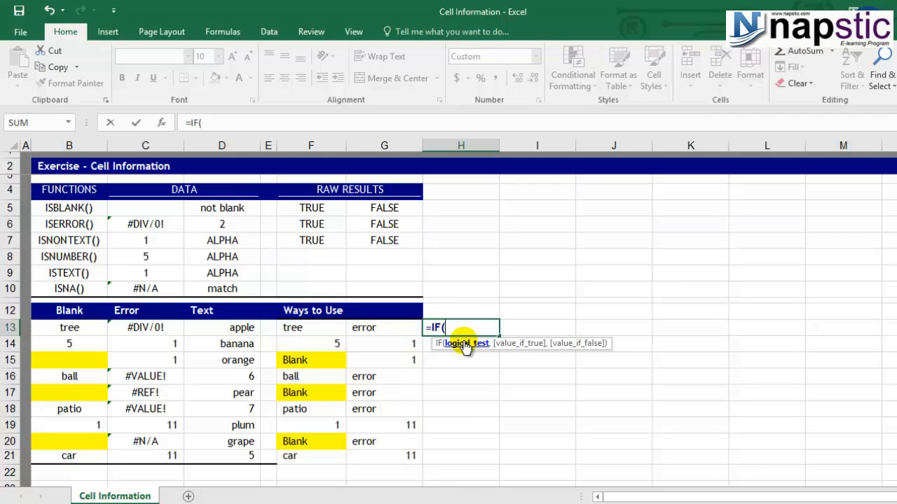
pyautogui.write('isn')
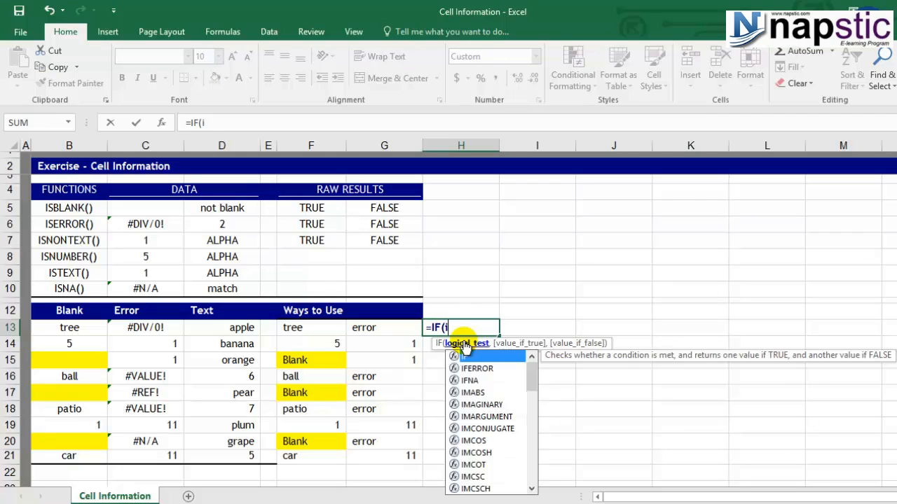
pyautogui.doubleClick(477, 356)
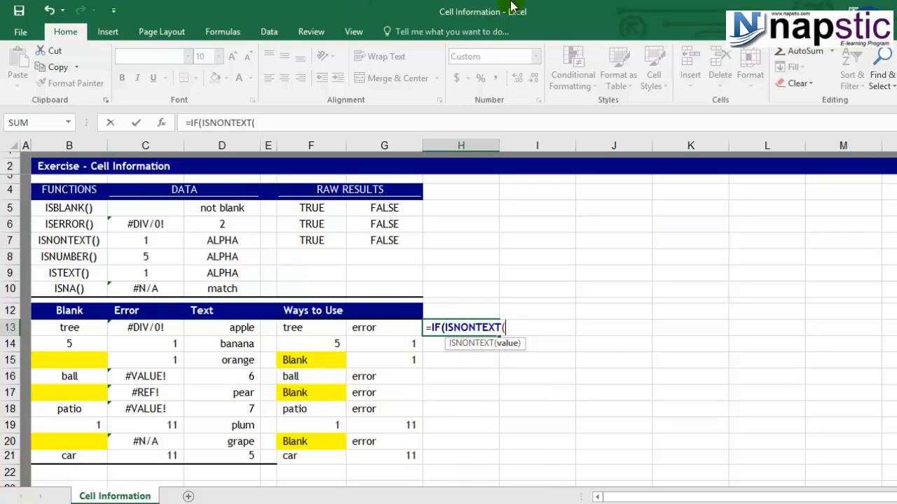
pyautogui.click(234, 329)
pyautogui.write(',')
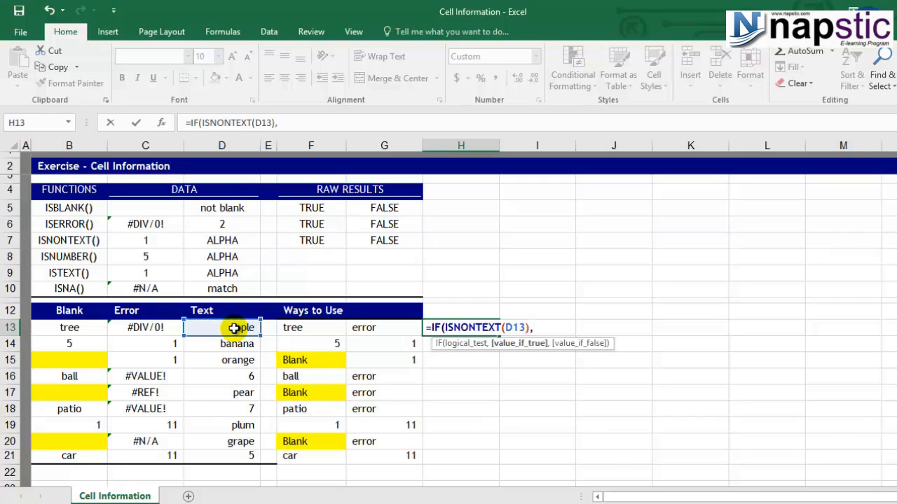
pyautogui.click(234, 329)
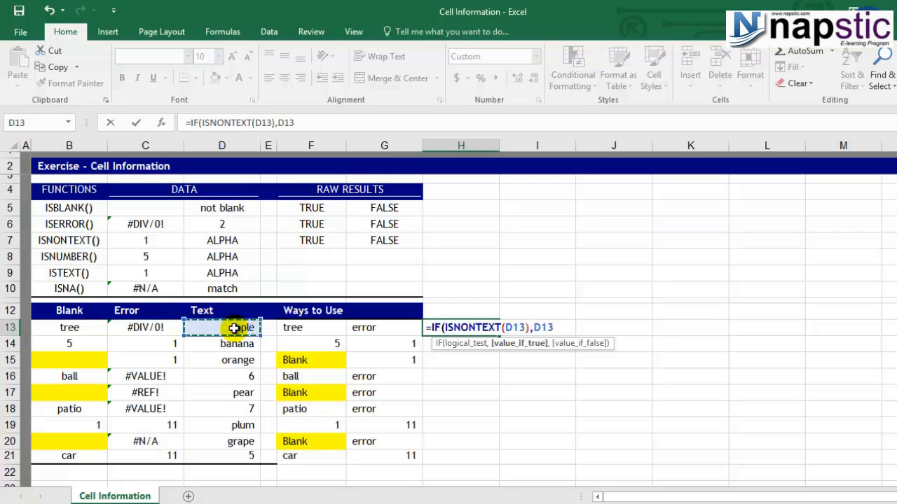
pyautogui.write(',"')
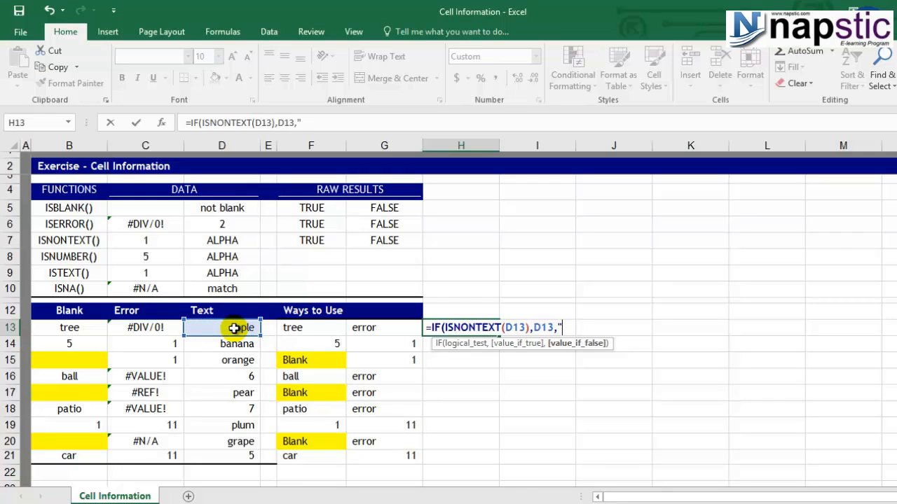
pyautogui.write('text")')
pyautogui.press('Return')
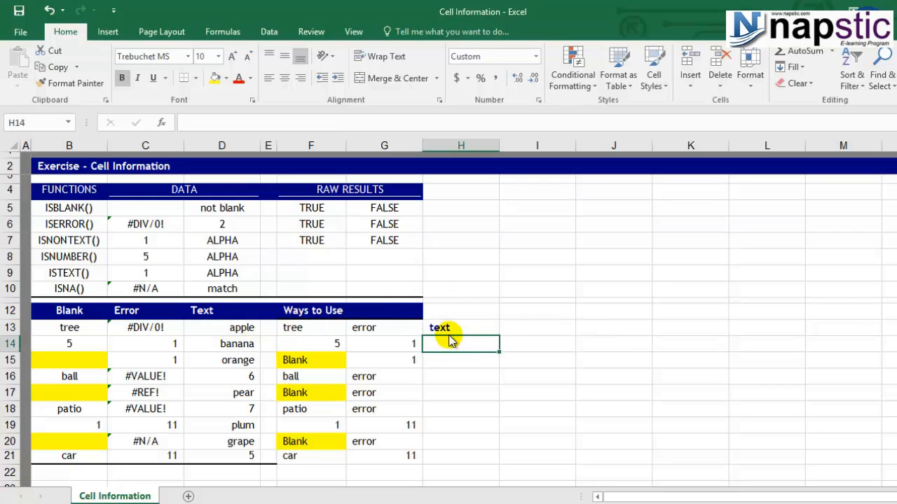
# Step: Check the references in the H13 formula and fill it down through H21
pyautogui.click(454, 322)
pyautogui.press('F2')
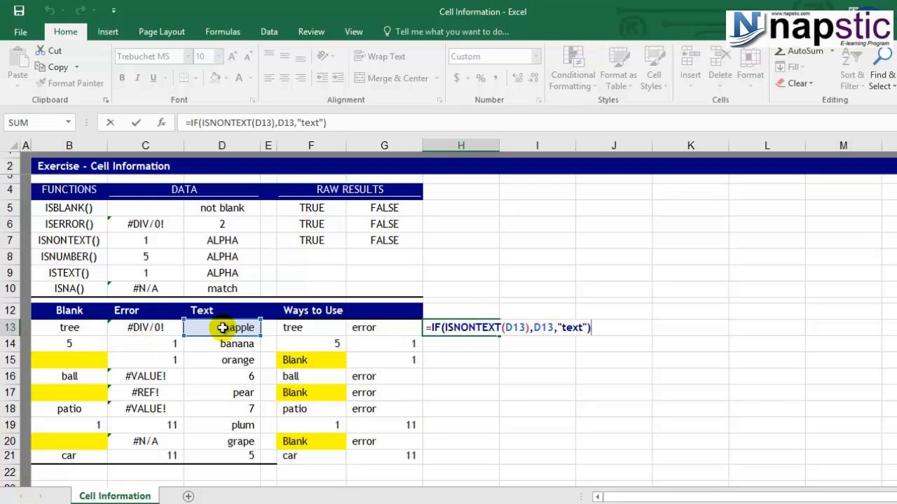
pyautogui.press('Escape')
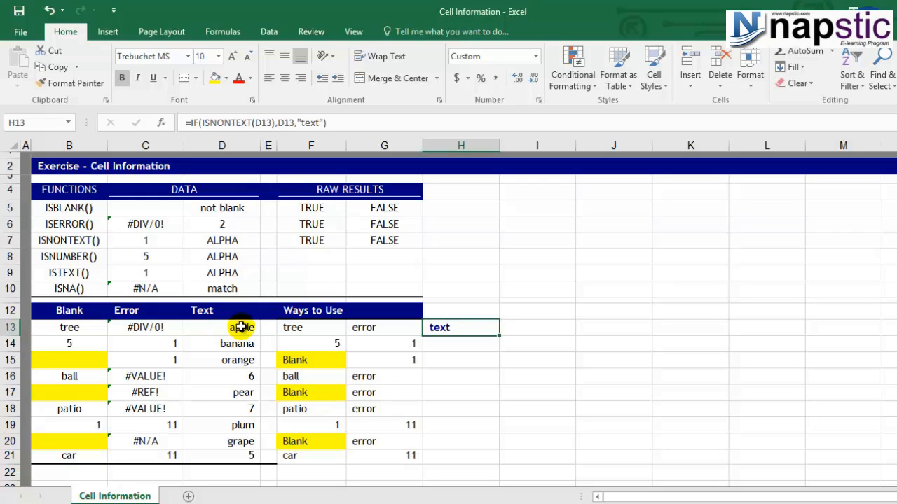
pyautogui.moveTo(499, 338); pyautogui.dragTo(481, 462)
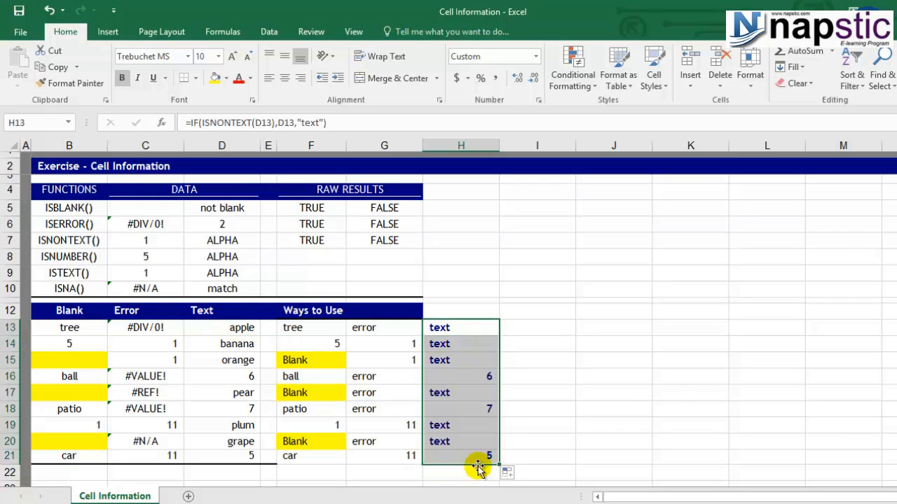
# Step: Review the copied results in H13 through H16 and compare H16 with its source cell D16
pyautogui.click(466, 331)
pyautogui.click(462, 347)
pyautogui.click(462, 362)
pyautogui.click(463, 374)
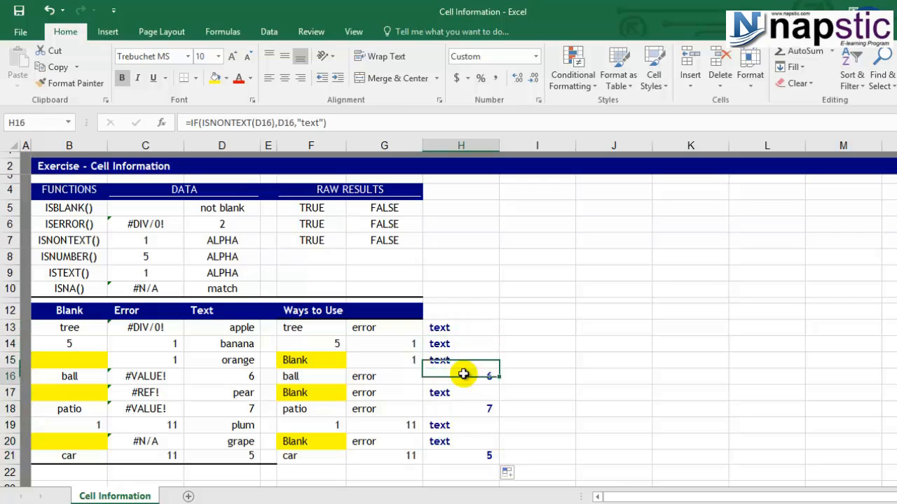
pyautogui.click(225, 376)
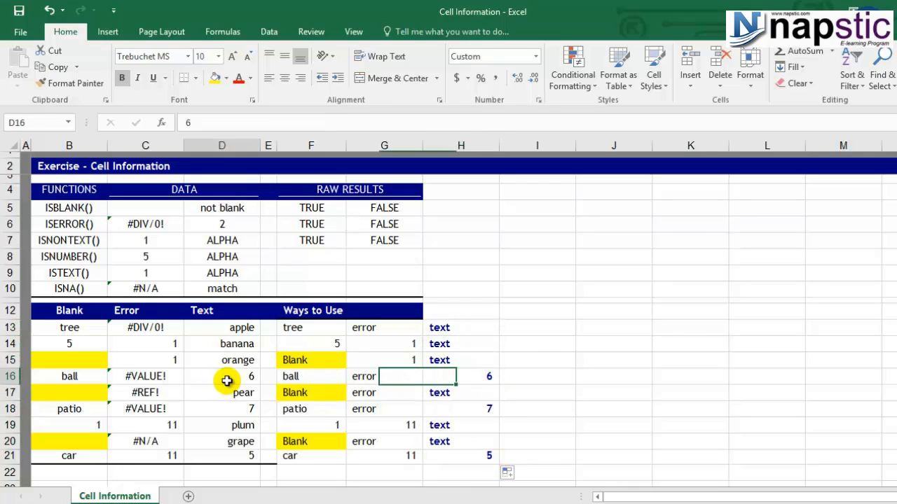
pyautogui.click(431, 374)
pyautogui.click(455, 326)
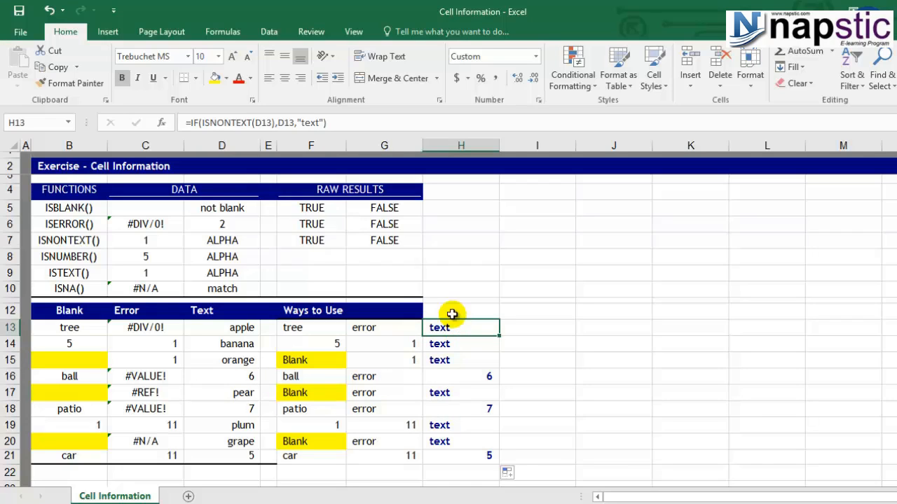
# Step: Enter =ISNUMBER(C8) in cell F8 as the first raw result of the ISNUMBER row
pyautogui.click(299, 257)
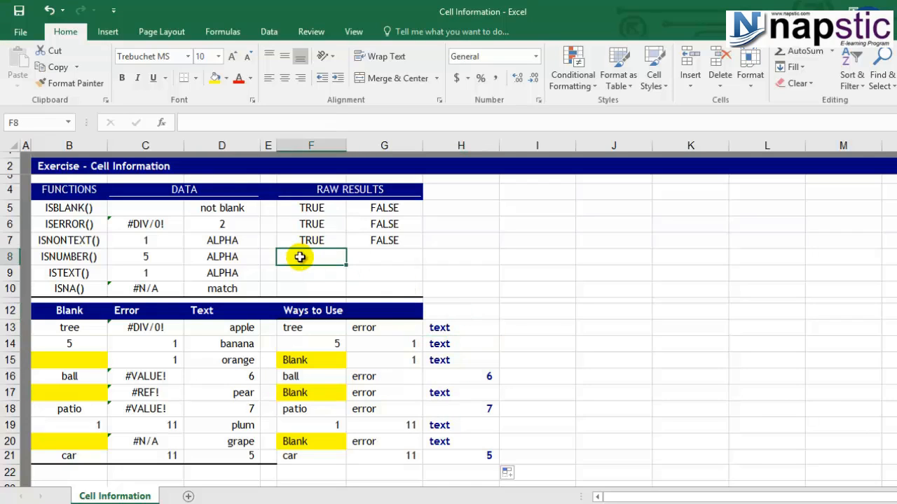
pyautogui.click(300, 270)
pyautogui.click(303, 255)
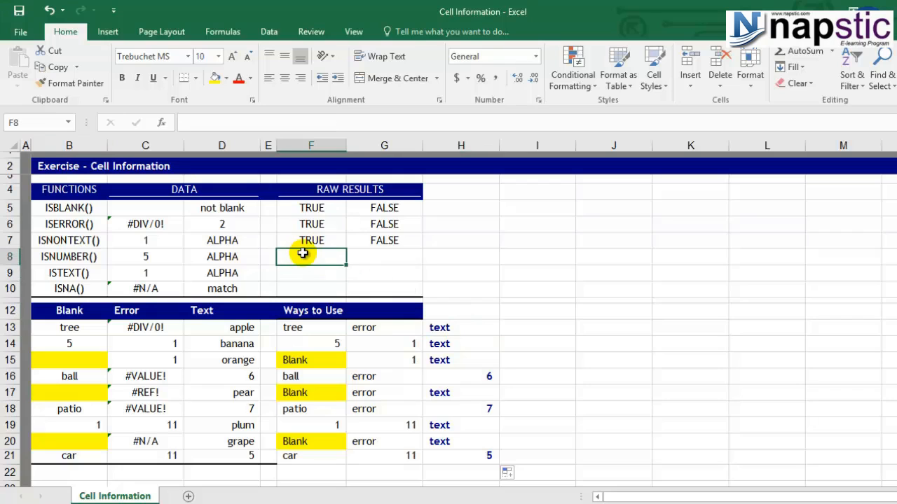
pyautogui.write('=i')
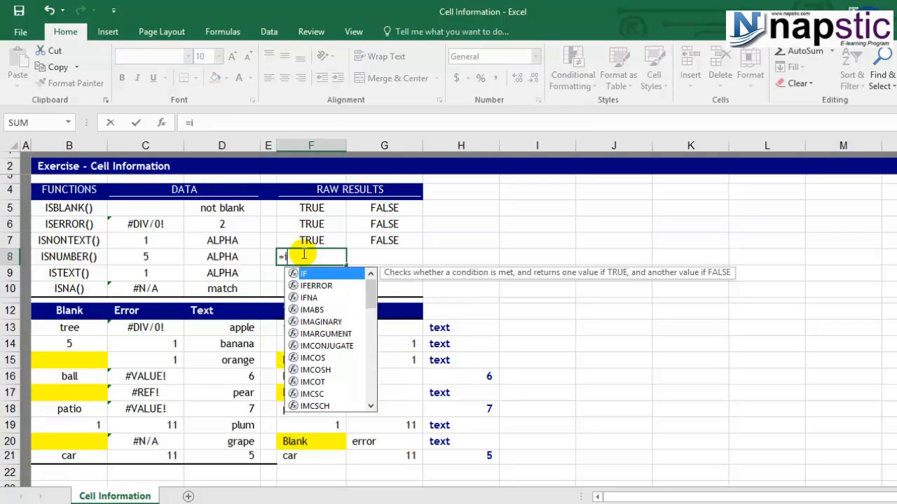
pyautogui.write('snu')
pyautogui.press('Tab')
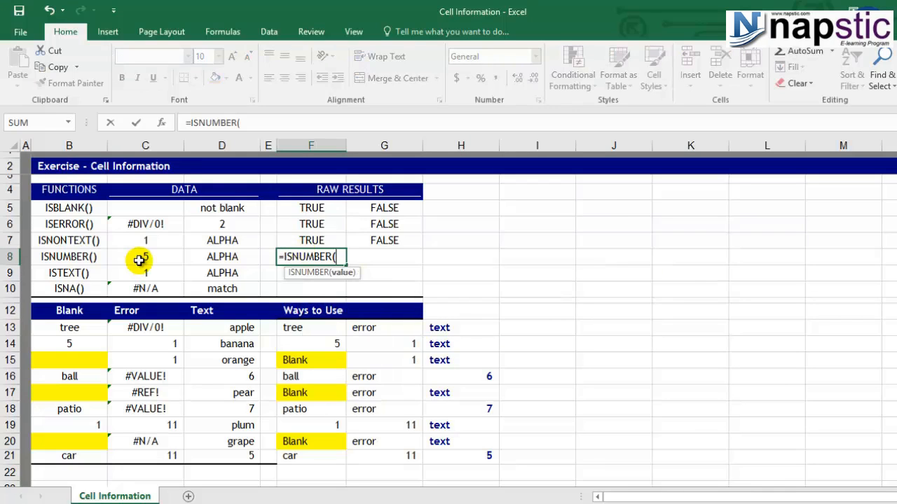
pyautogui.click(140, 260)
pyautogui.write(')')
pyautogui.press('Return')
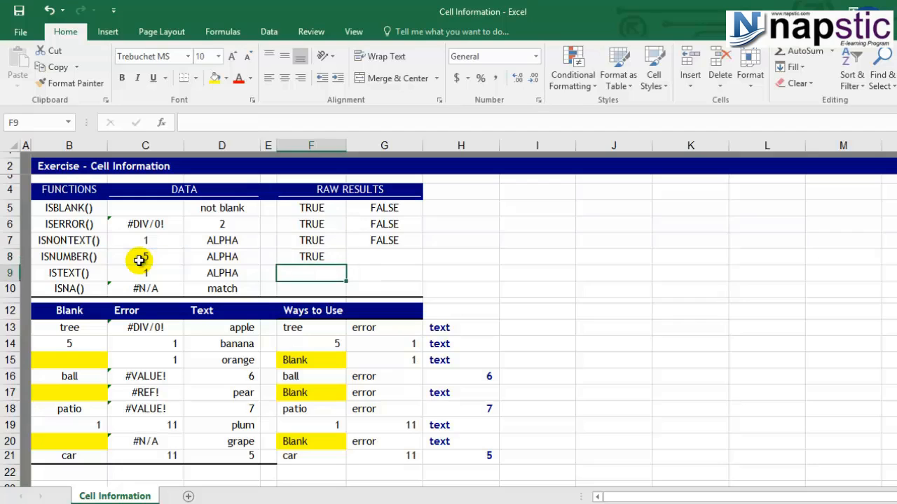
# Step: Fill the ISNUMBER formula from F8 across to G8 and check the copied formula's reference
pyautogui.click(315, 255)
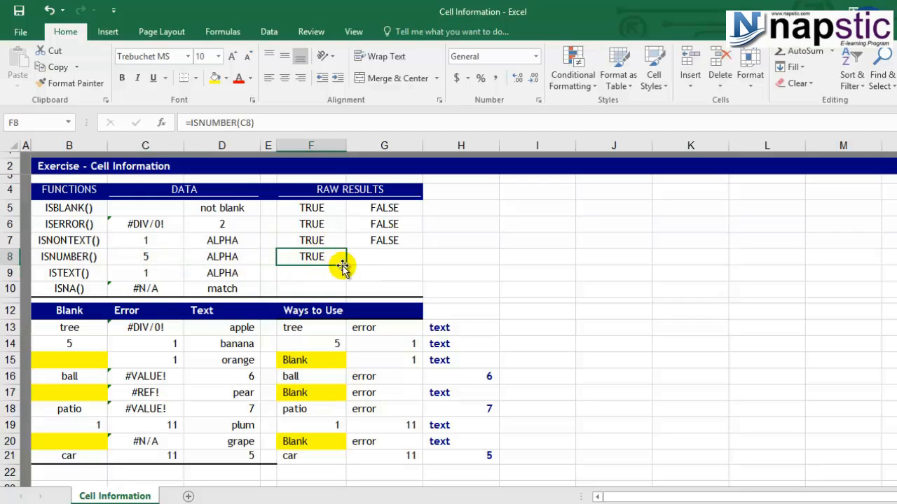
pyautogui.moveTo(347, 266); pyautogui.dragTo(401, 258)
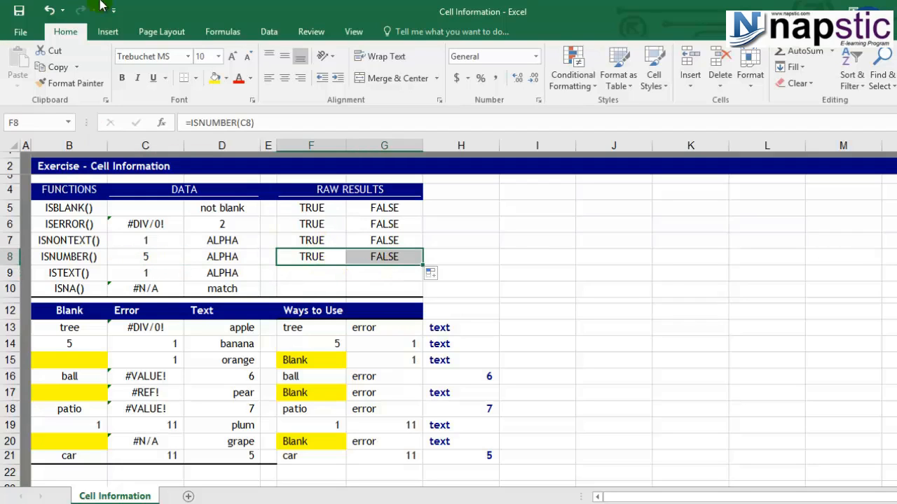
pyautogui.click(371, 261)
pyautogui.doubleClick(370, 262)
pyautogui.press('Escape')
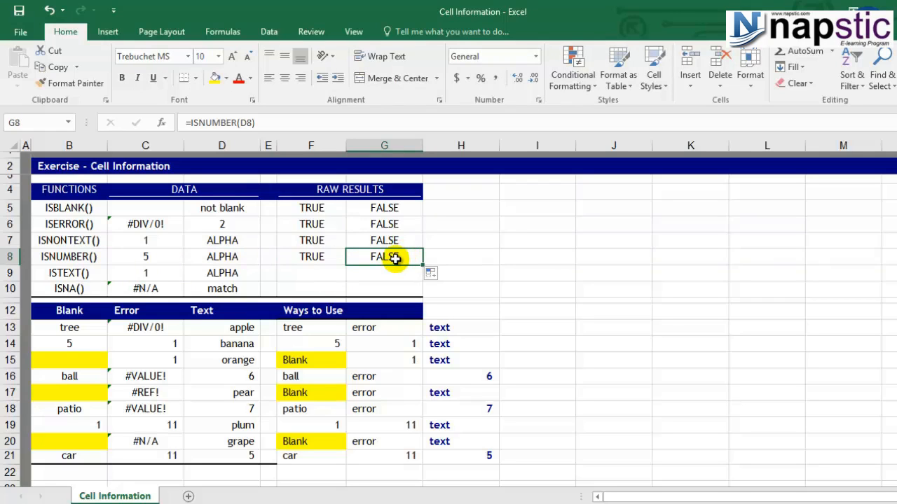
# Step: Complete the ISTEXT row's raw results with =ISTEXT(C9) in F9 and =ISTEXT(D9) in G9
pyautogui.click(300, 275)
pyautogui.write('=ISTEXT(')
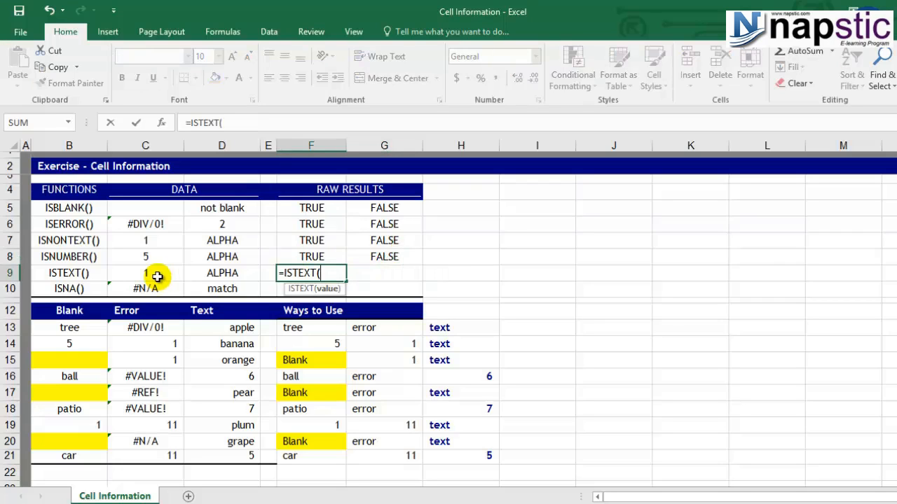
pyautogui.click(156, 275)
pyautogui.write(')')
pyautogui.press('Return')
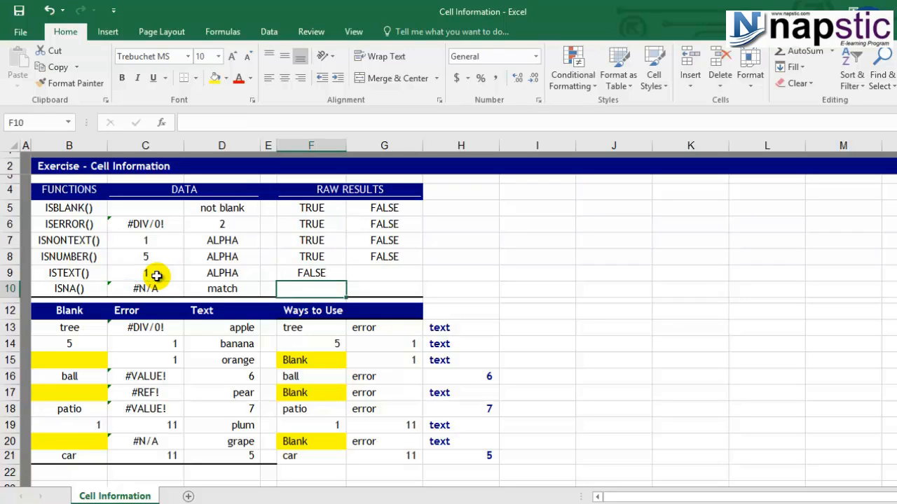
pyautogui.click(370, 277)
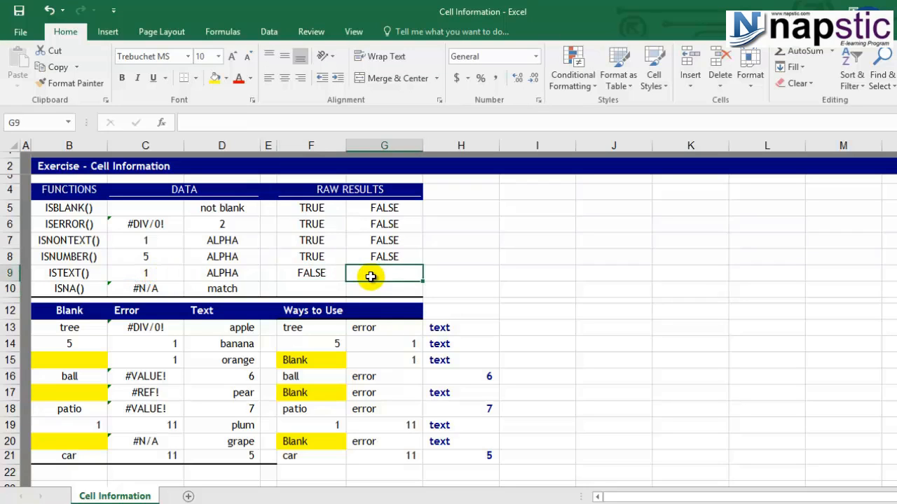
pyautogui.write('=ISTEXT(D9)')
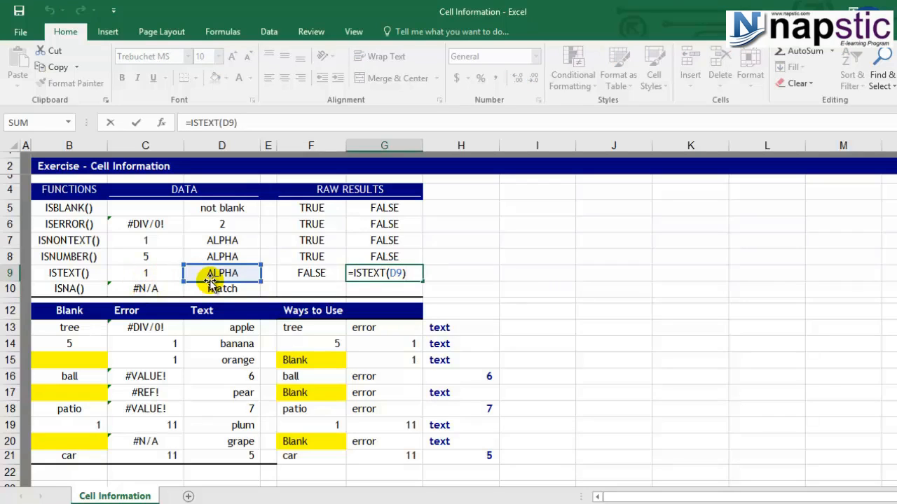
pyautogui.hotkey('ctrl', 'Return')
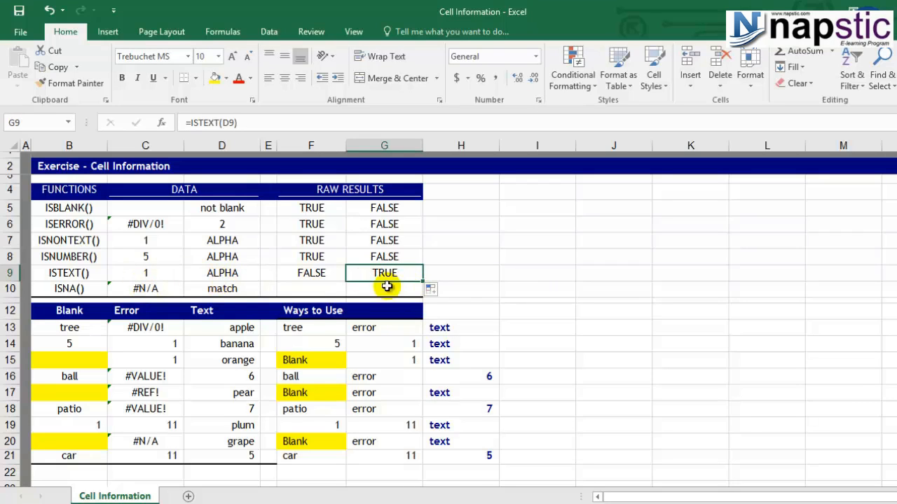
# Step: Enter =ISNA(C10) in cell F10 as the first raw result of the ISNA row
pyautogui.click(70, 289)
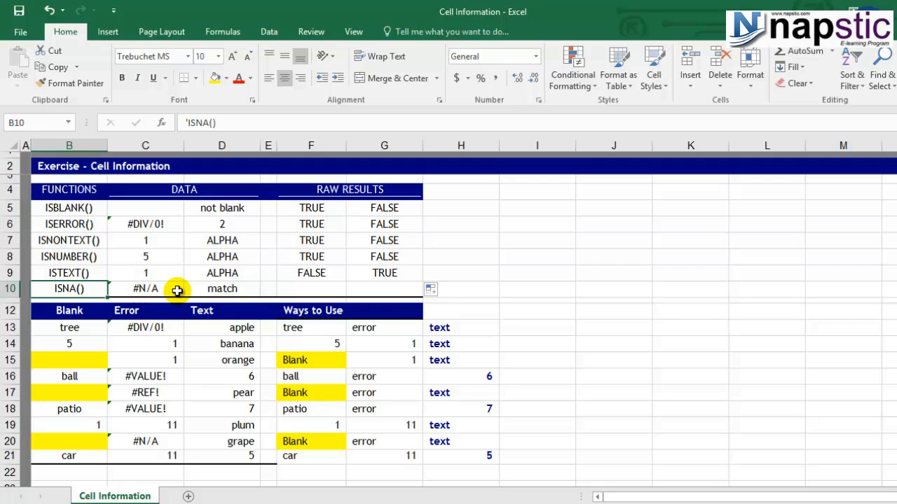
pyautogui.click(294, 288)
pyautogui.write('=')
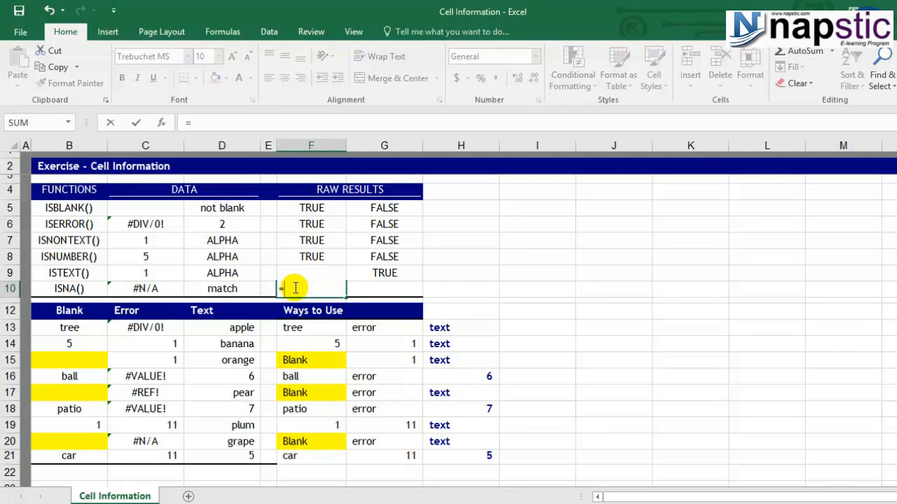
pyautogui.write('isn')
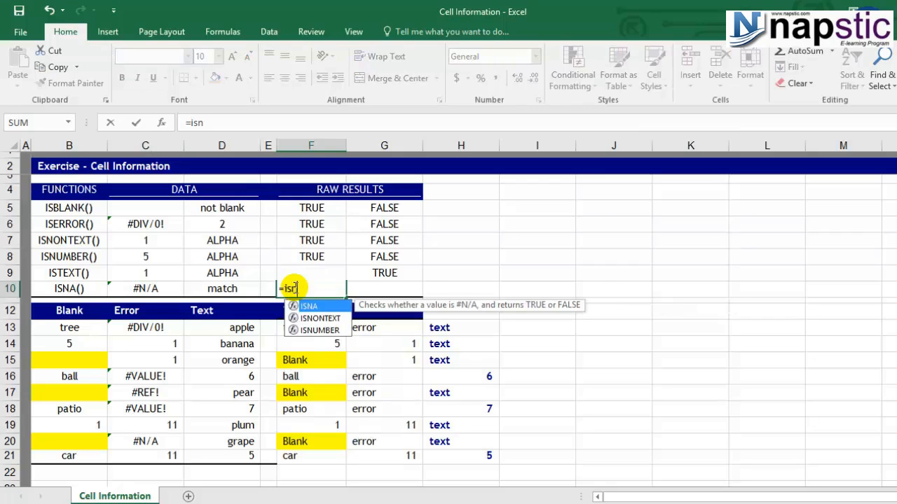
pyautogui.write('a(c10)\\')
pyautogui.press('Return')
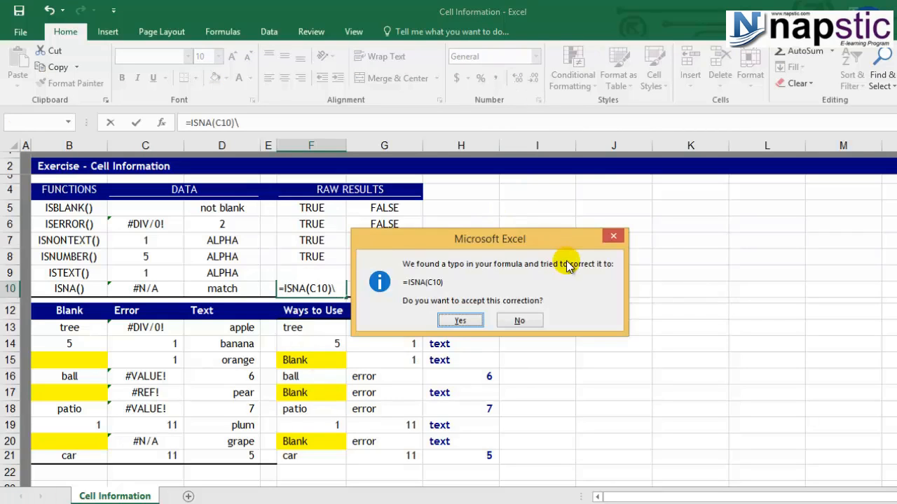
pyautogui.click(615, 237)
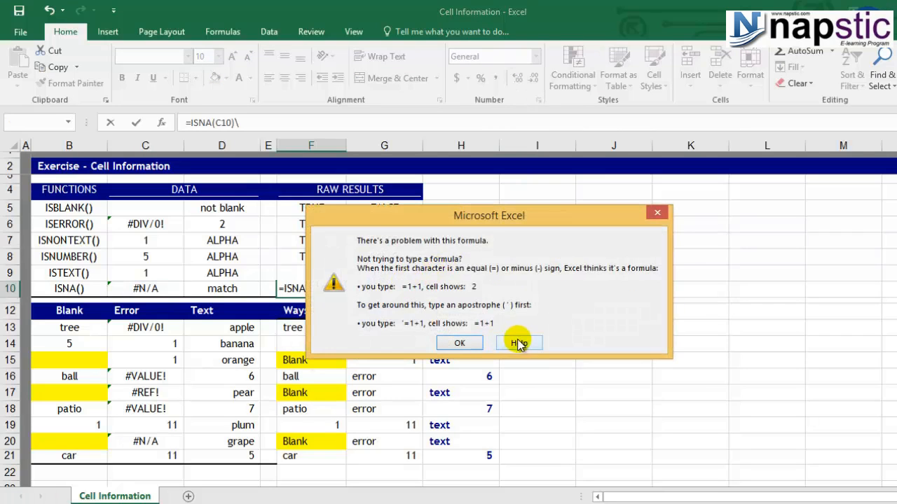
pyautogui.click(460, 343)
pyautogui.press('BackSpace')
pyautogui.press('Return')
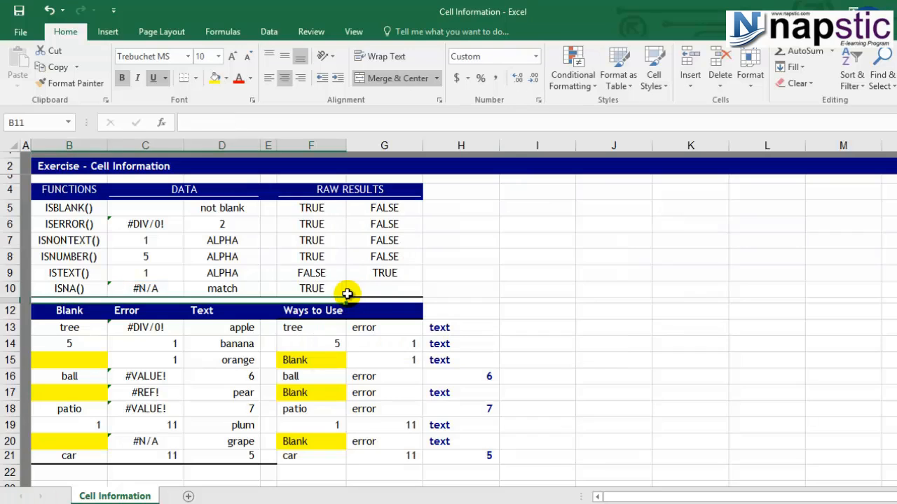
# Step: Fill the ISNA formula from F10 across to G10 and check the copied formula's reference
pyautogui.click(338, 289)
pyautogui.click(349, 299)
pyautogui.click(342, 291)
pyautogui.moveTo(344, 298); pyautogui.dragTo(399, 287)
pyautogui.doubleClick(395, 287)
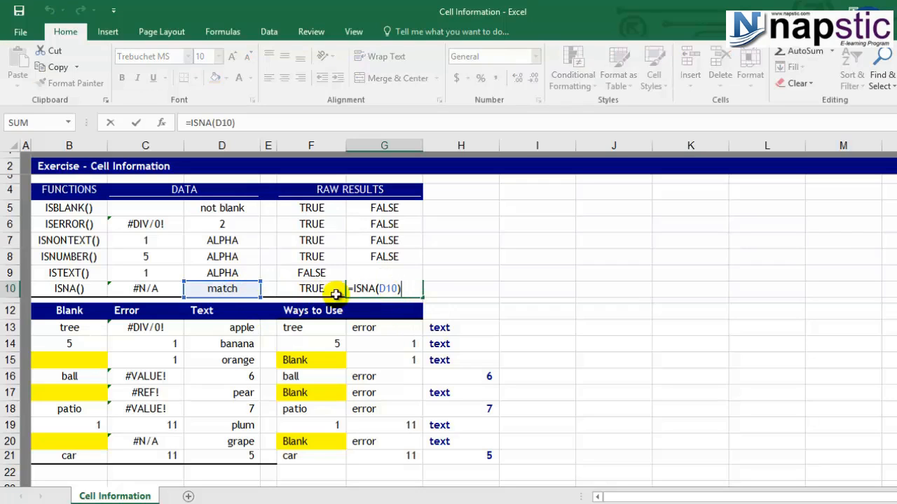
pyautogui.press('Escape')
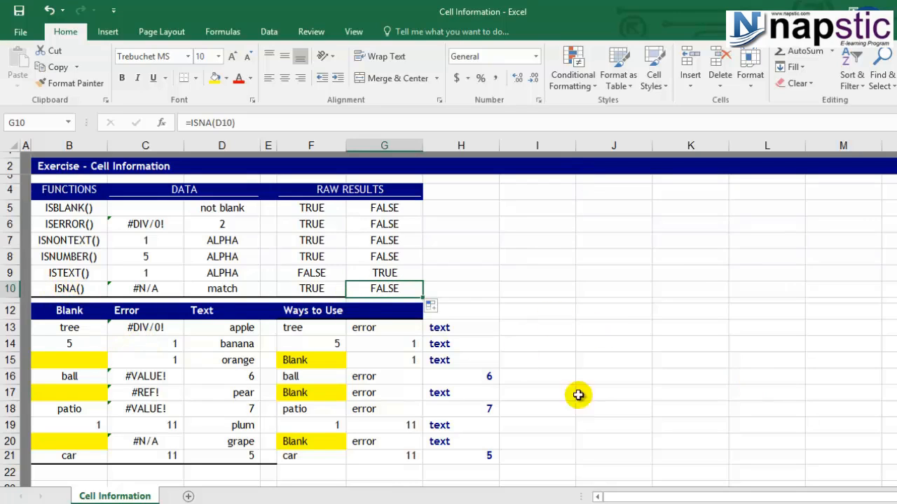
# Step: Clear the existing error and text results from the range G13:I22
pyautogui.moveTo(355, 331); pyautogui.dragTo(507, 470)
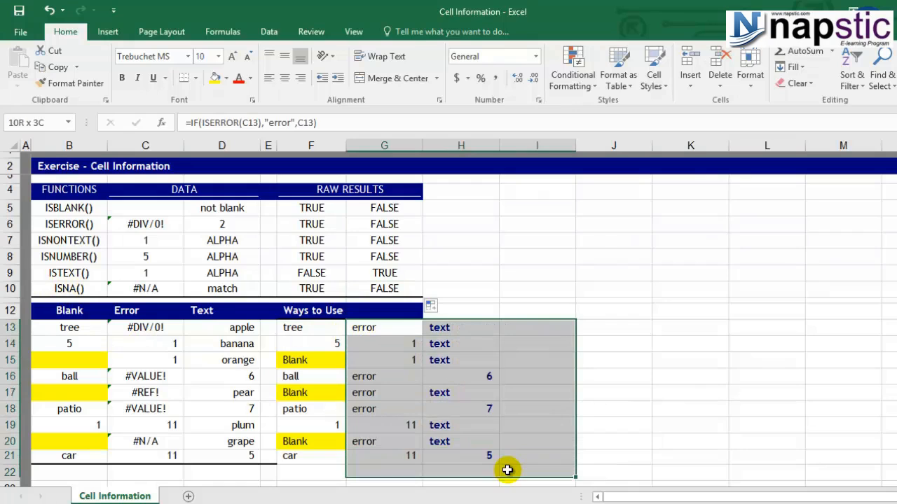
pyautogui.press('Delete')
# Step: Enter =IF(ISNA(C13),"Not available"," ") in cell G13 under Ways to Use
pyautogui.click(391, 324)
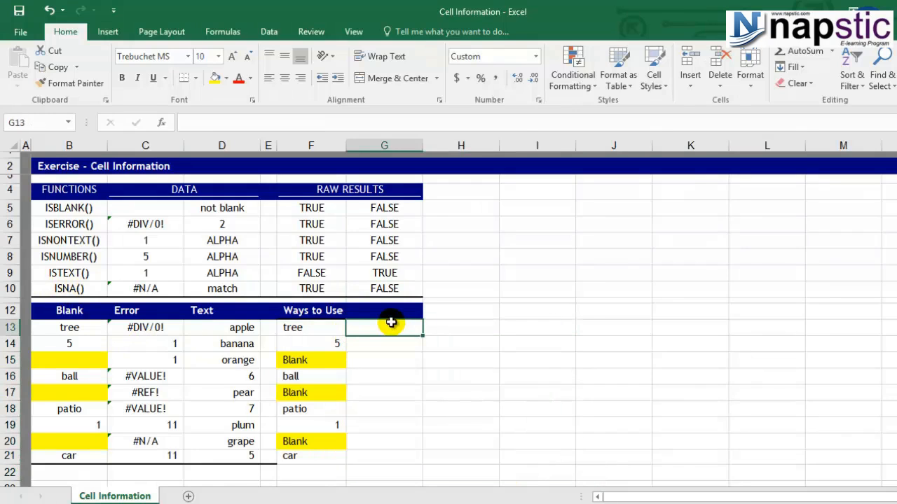
pyautogui.write('=if')
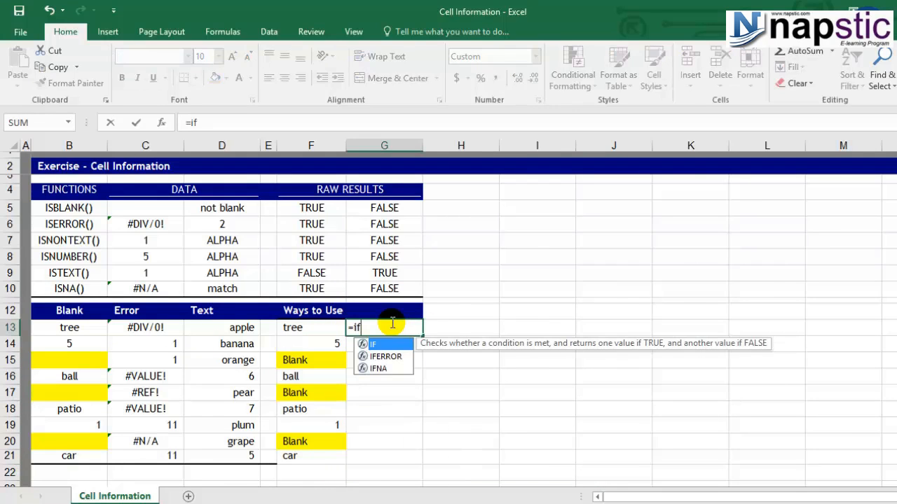
pyautogui.press('Tab')
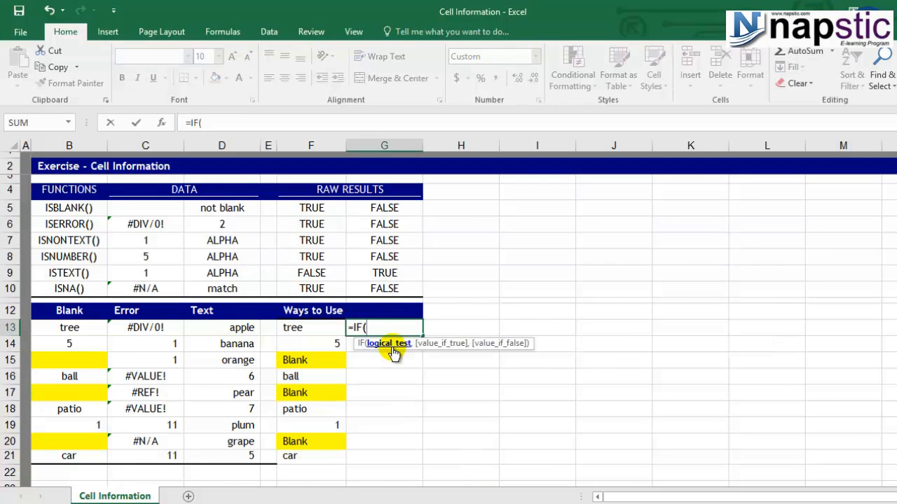
pyautogui.write('isn')
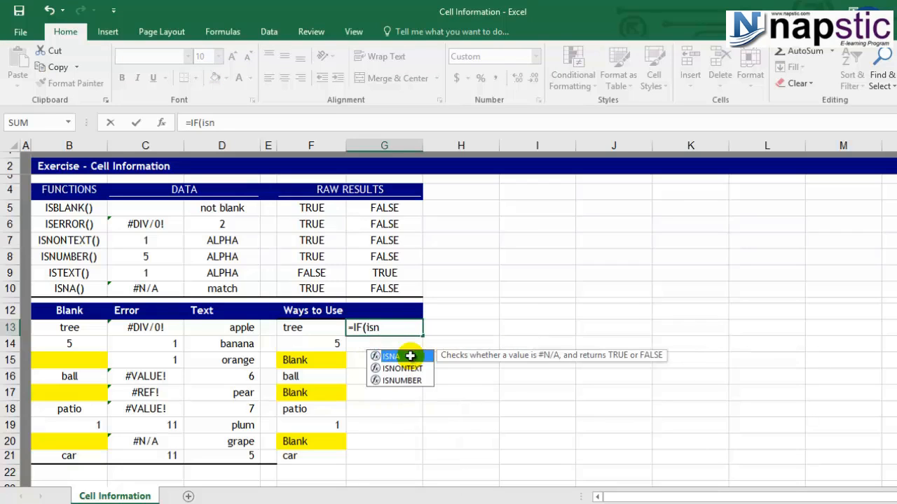
pyautogui.doubleClick(410, 357)
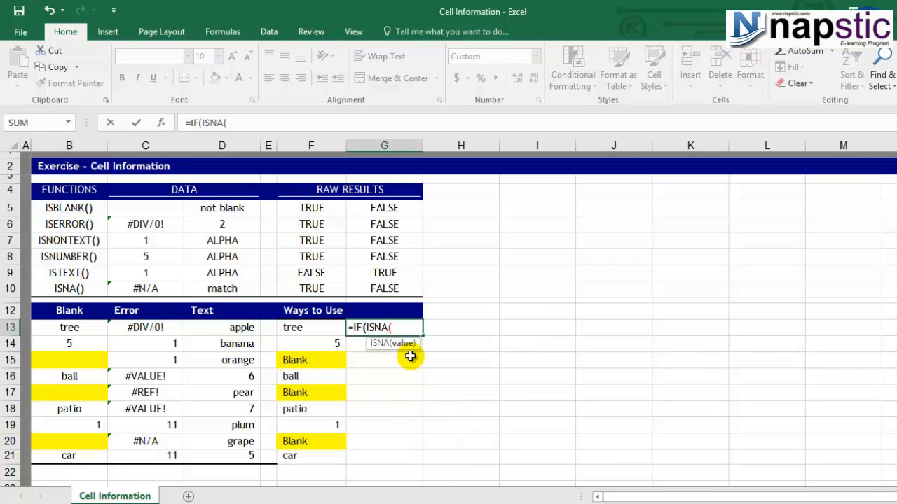
pyautogui.click(159, 325)
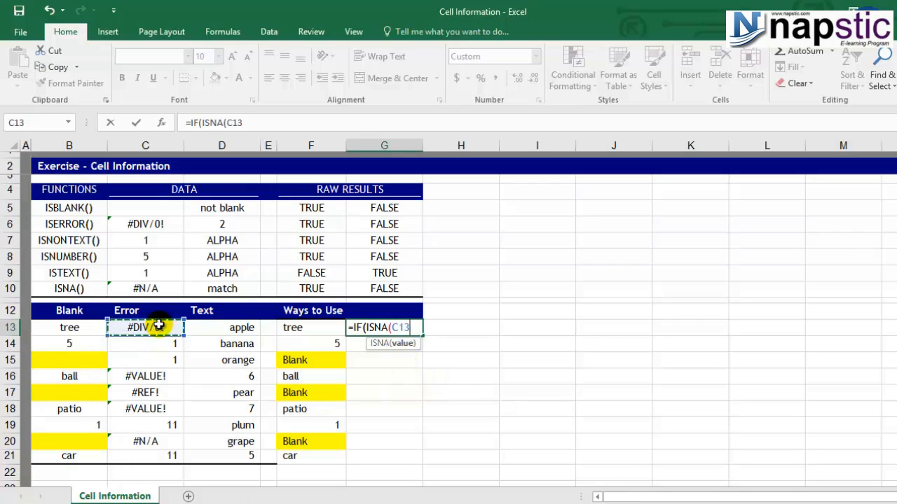
pyautogui.write(')')
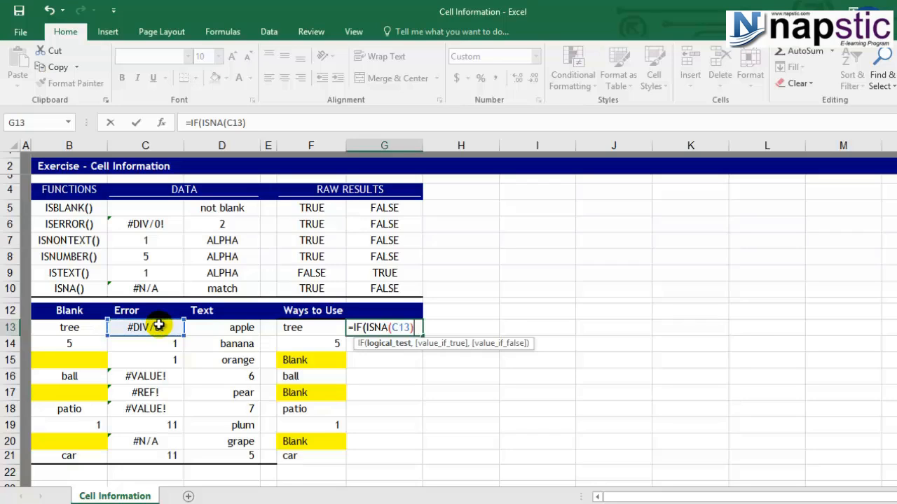
pyautogui.write(',')
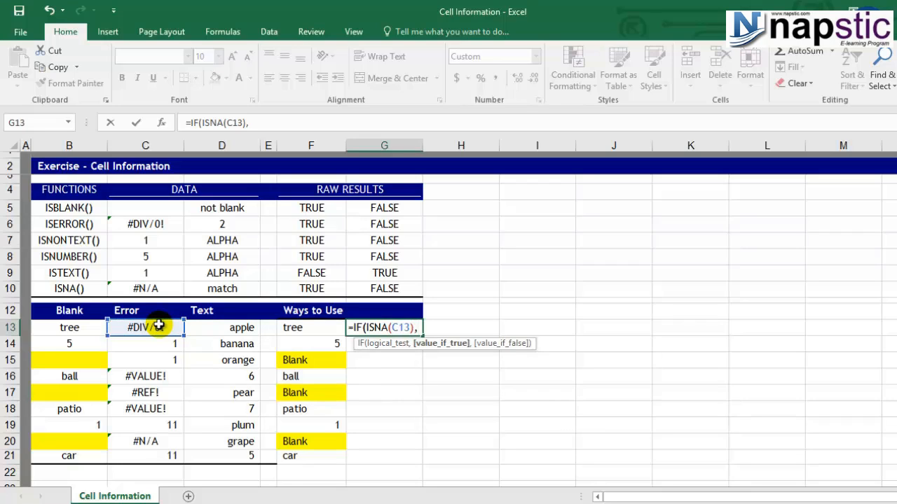
pyautogui.write('"Not avai')
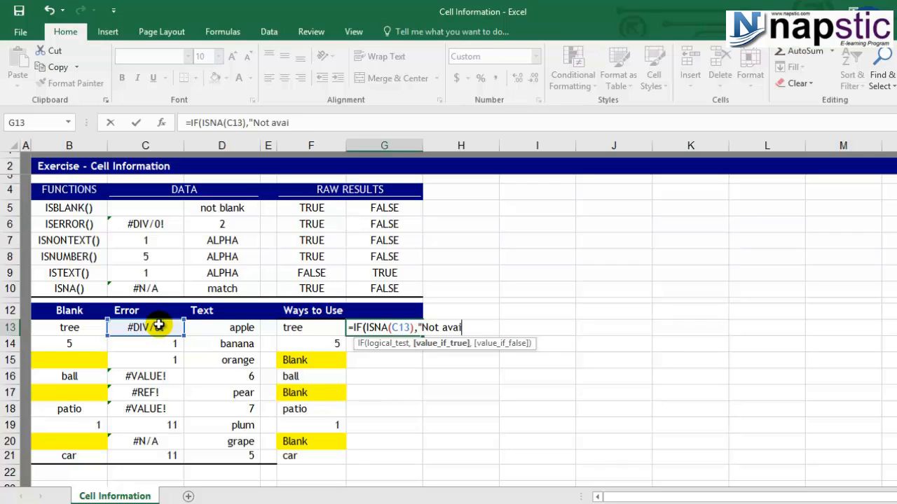
pyautogui.write('lable",')
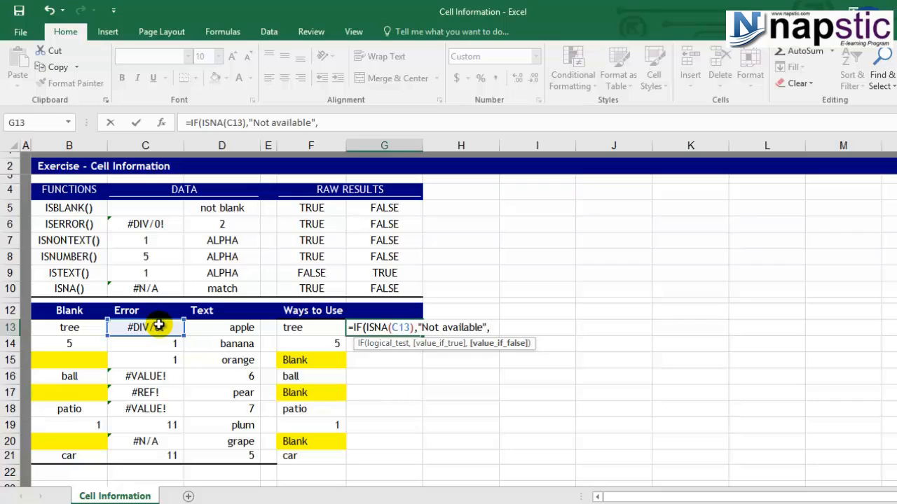
pyautogui.write('" "')
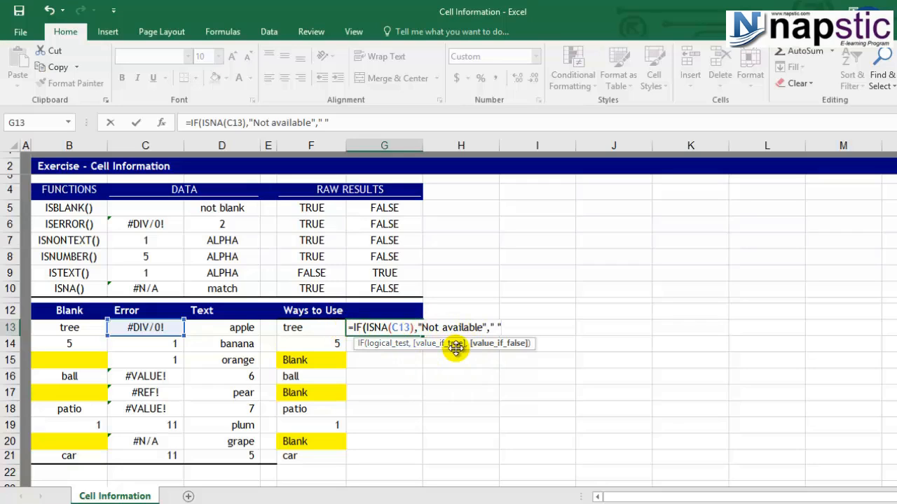
pyautogui.write(')')
pyautogui.press('Return')
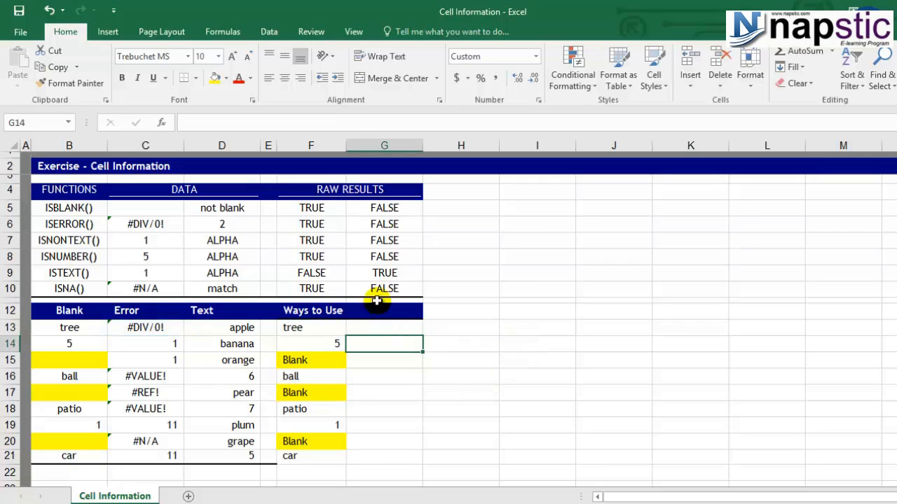
# Step: Check which cell the IF(ISNA) formula in G13 refers to and fill it down through G21
pyautogui.click(382, 333)
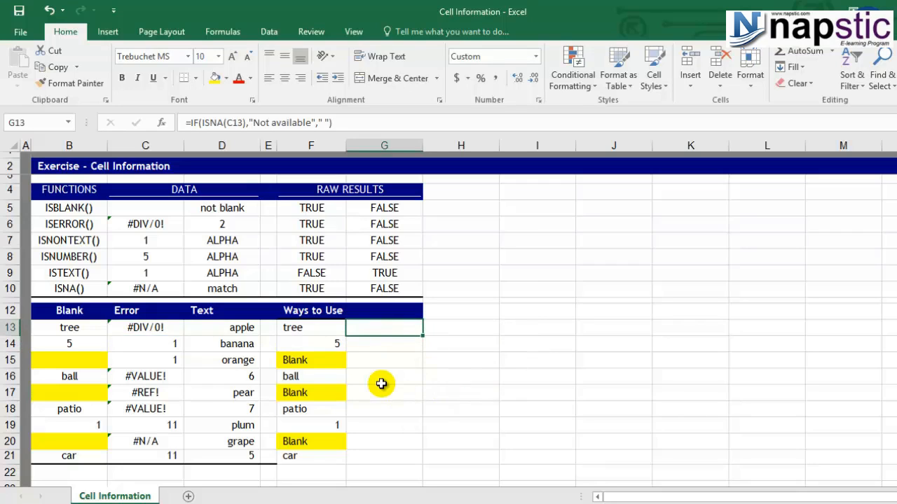
pyautogui.press('F2')
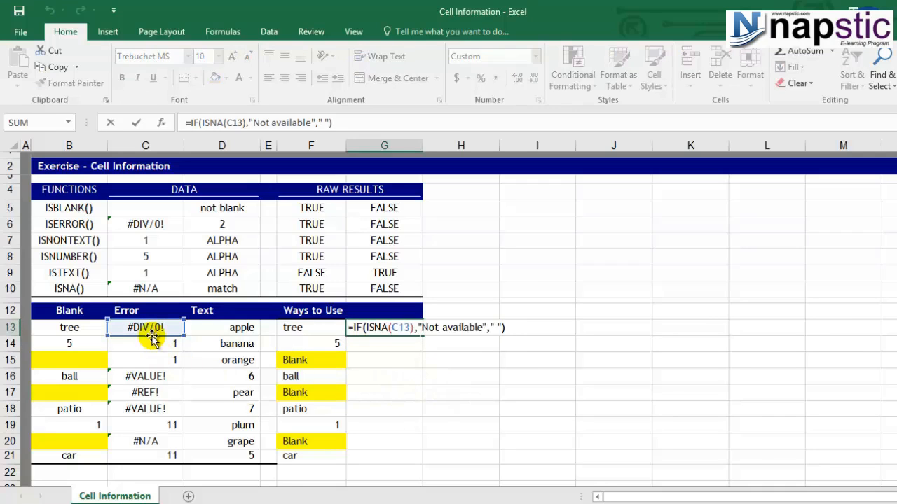
pyautogui.press('Escape')
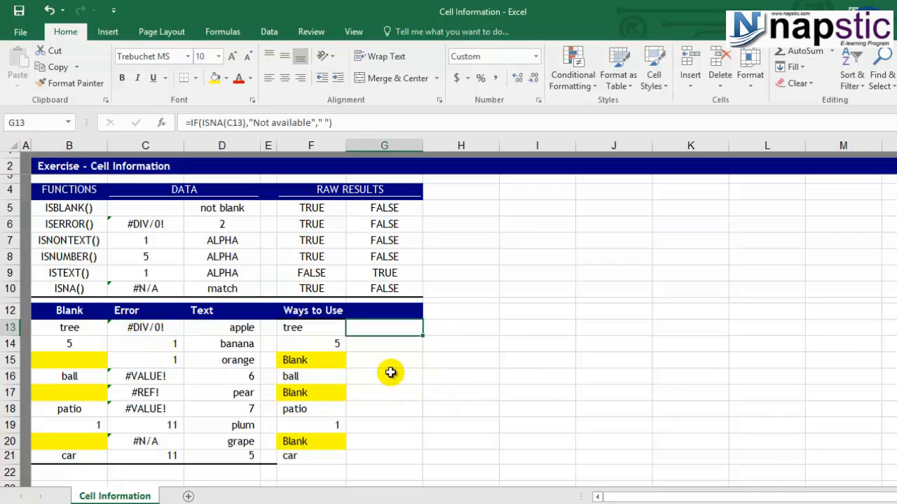
pyautogui.moveTo(424, 336); pyautogui.dragTo(416, 463)
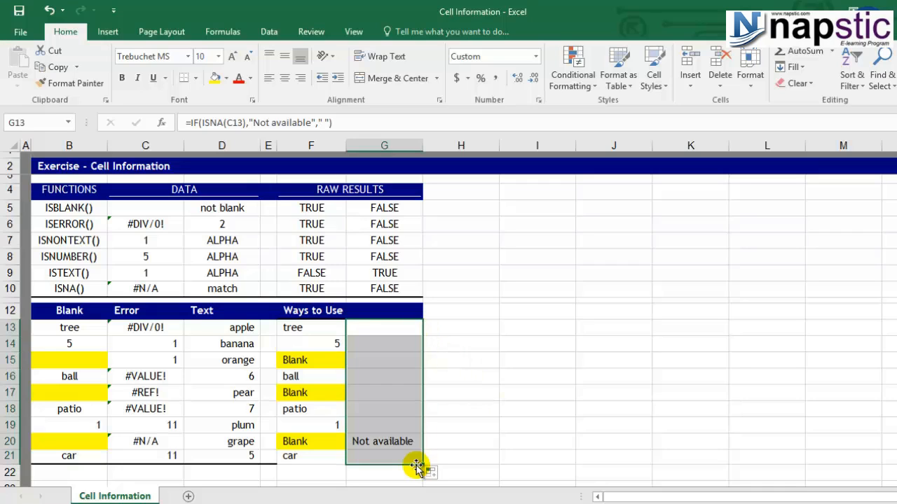
# Step: Review the copied results in G13 through G20 and check which source cell the formula in G20 refers to
pyautogui.click(380, 331)
pyautogui.click(380, 342)
pyautogui.click(380, 360)
pyautogui.click(378, 376)
pyautogui.click(377, 393)
pyautogui.click(375, 408)
pyautogui.click(373, 424)
pyautogui.click(370, 440)
pyautogui.doubleClick(370, 440)
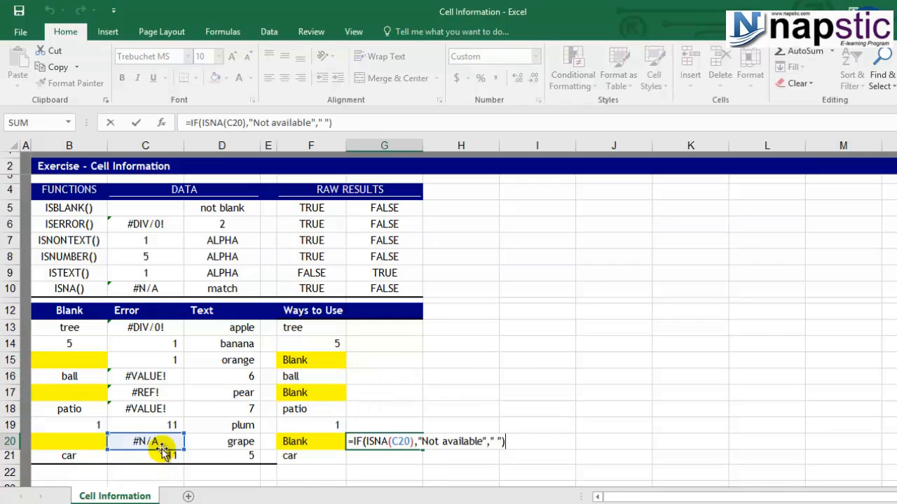
pyautogui.press('Escape')
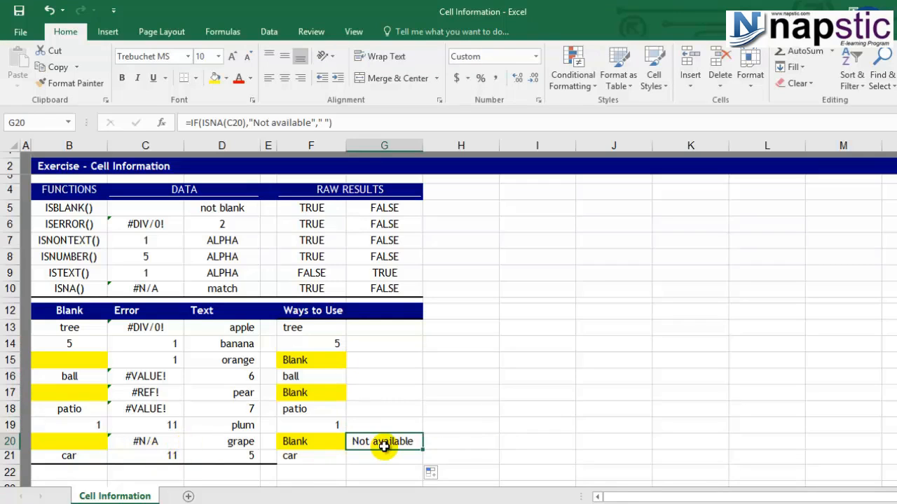